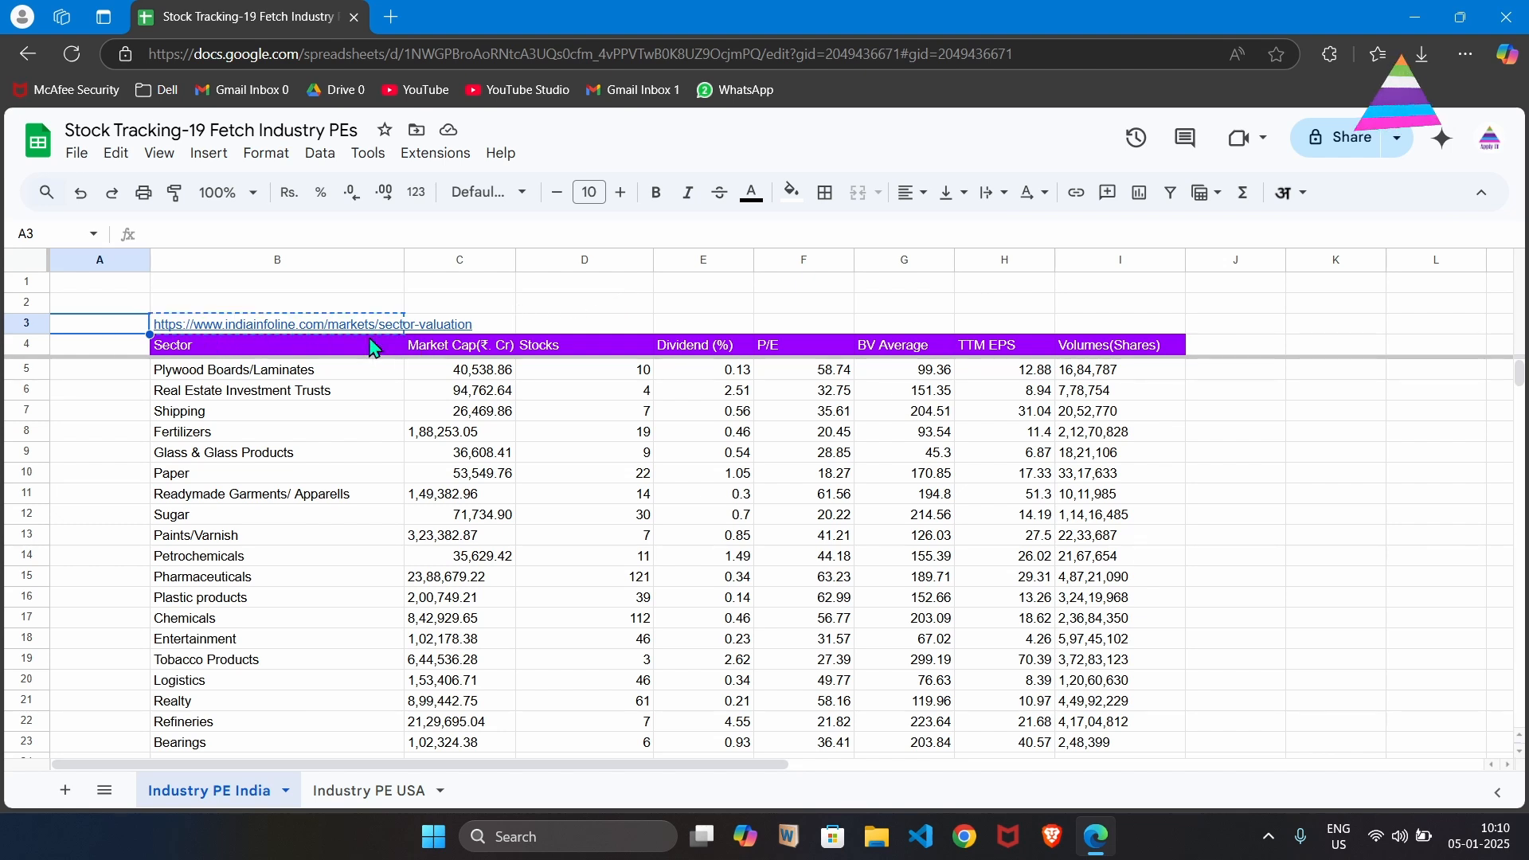
pyautogui.moveTo(313, 331)
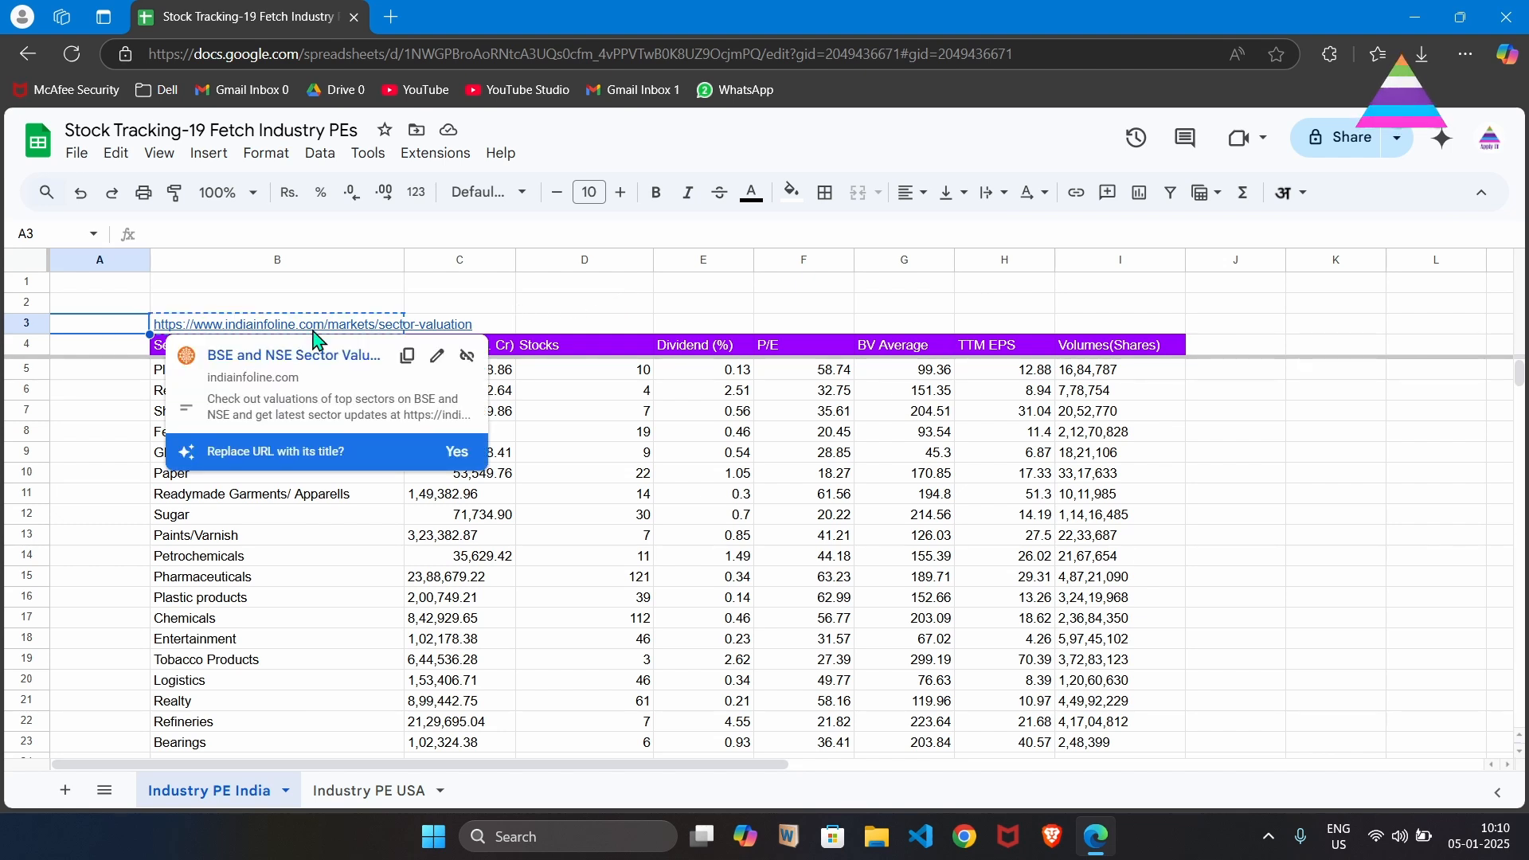
pyautogui.click(391, 18)
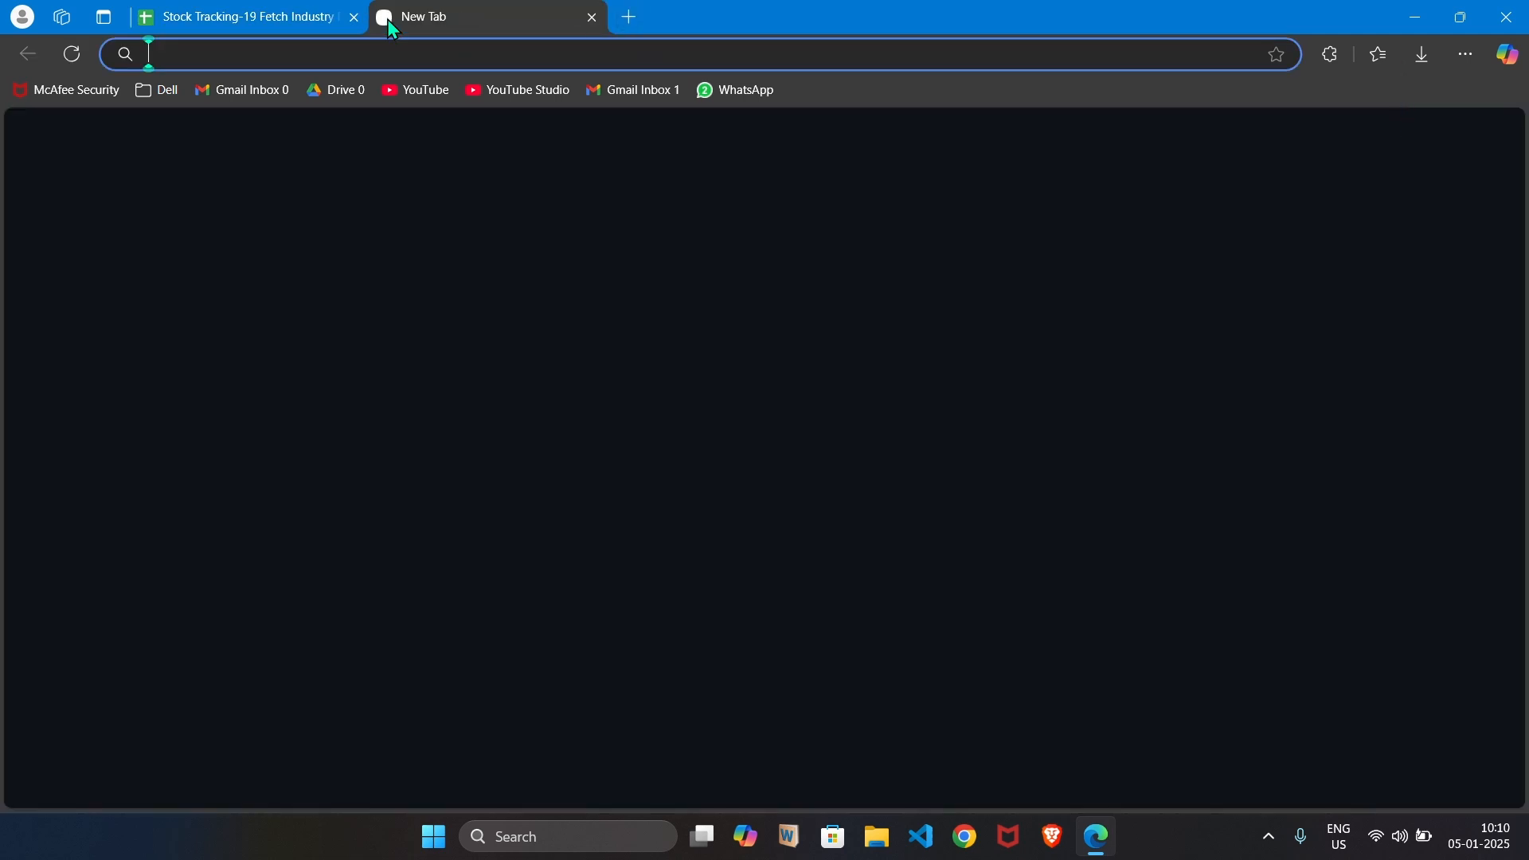
pyautogui.write('https://www.indiainfoline.com/markets/sector-valuation')
pyautogui.press('Return')
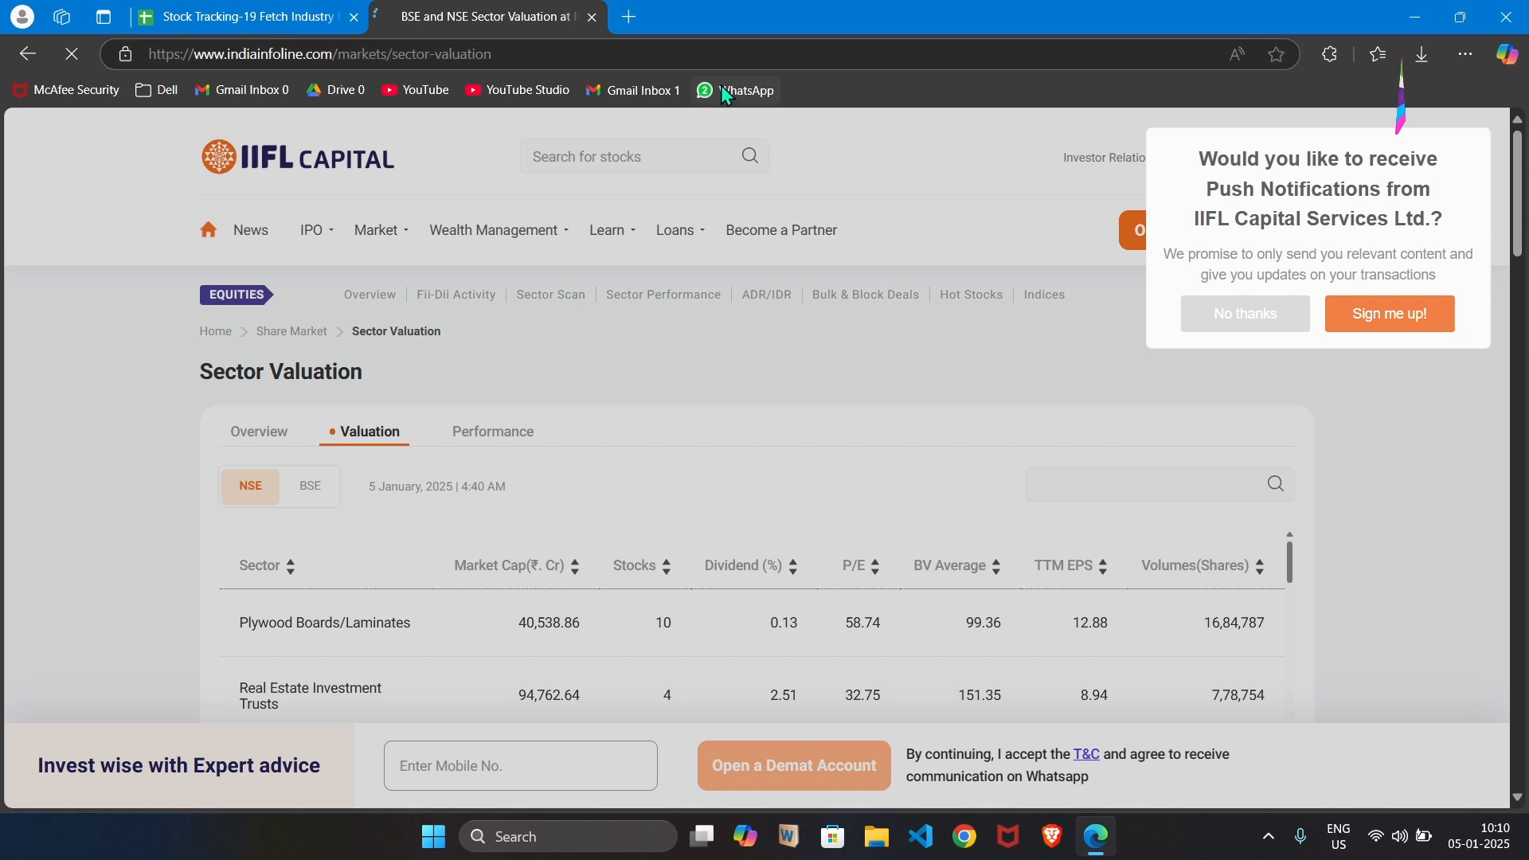
pyautogui.click(1272, 319)
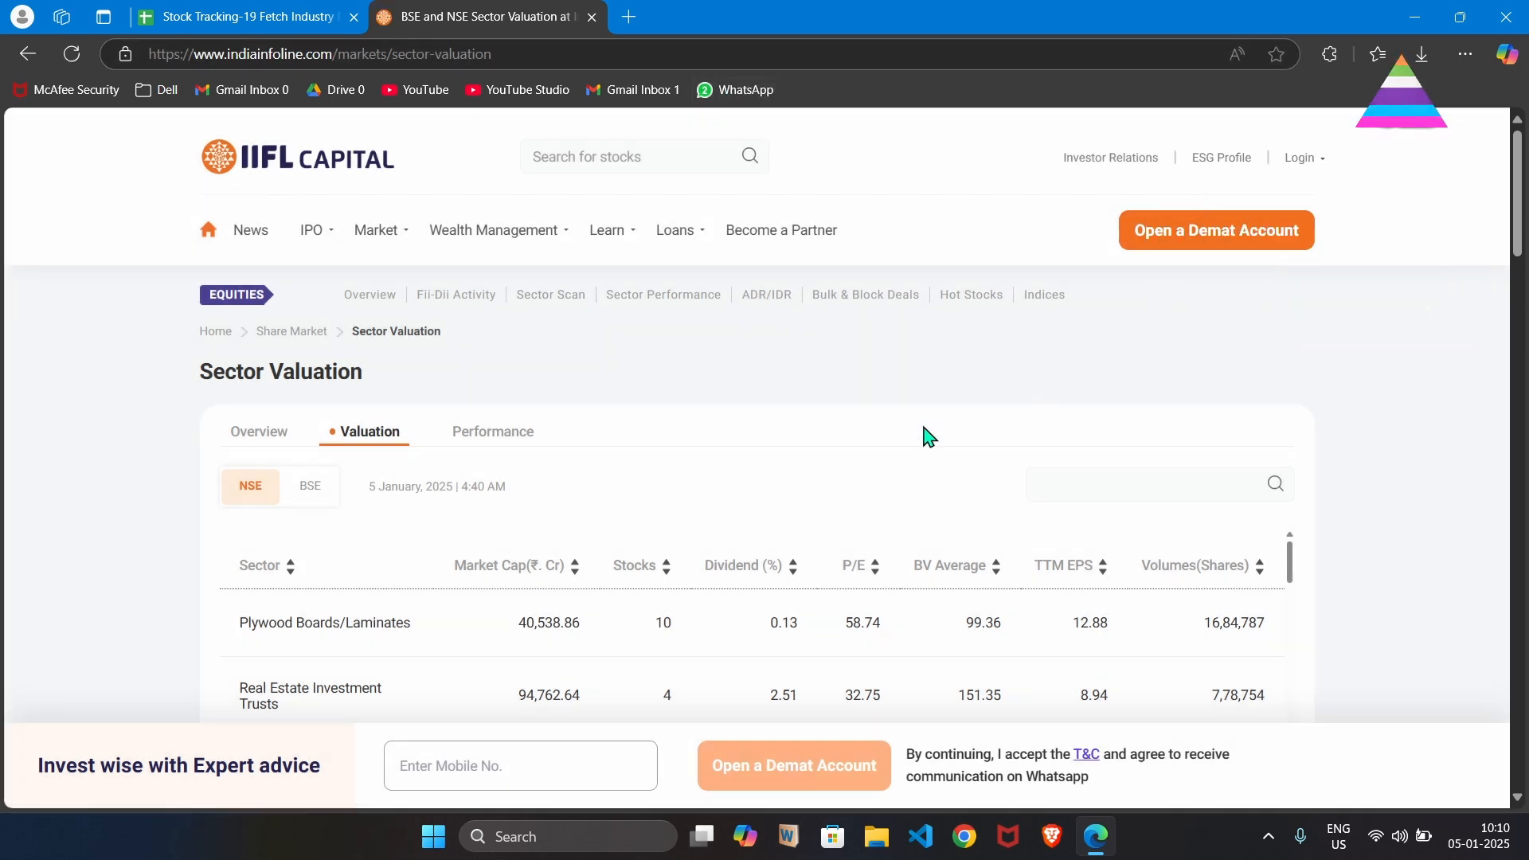
pyautogui.scroll(-3, 925, 430)
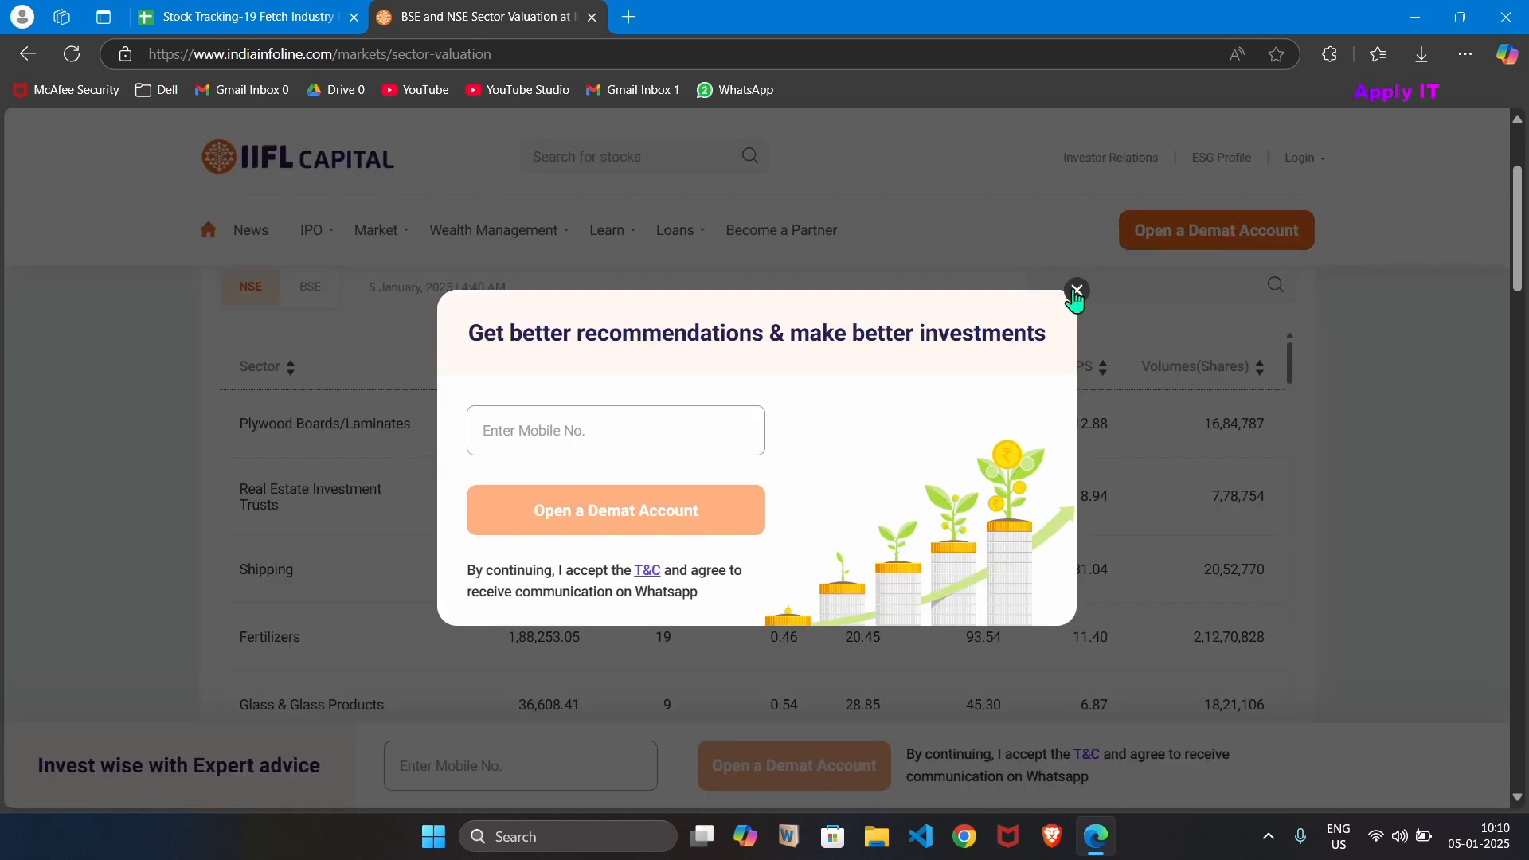
pyautogui.click(1076, 292)
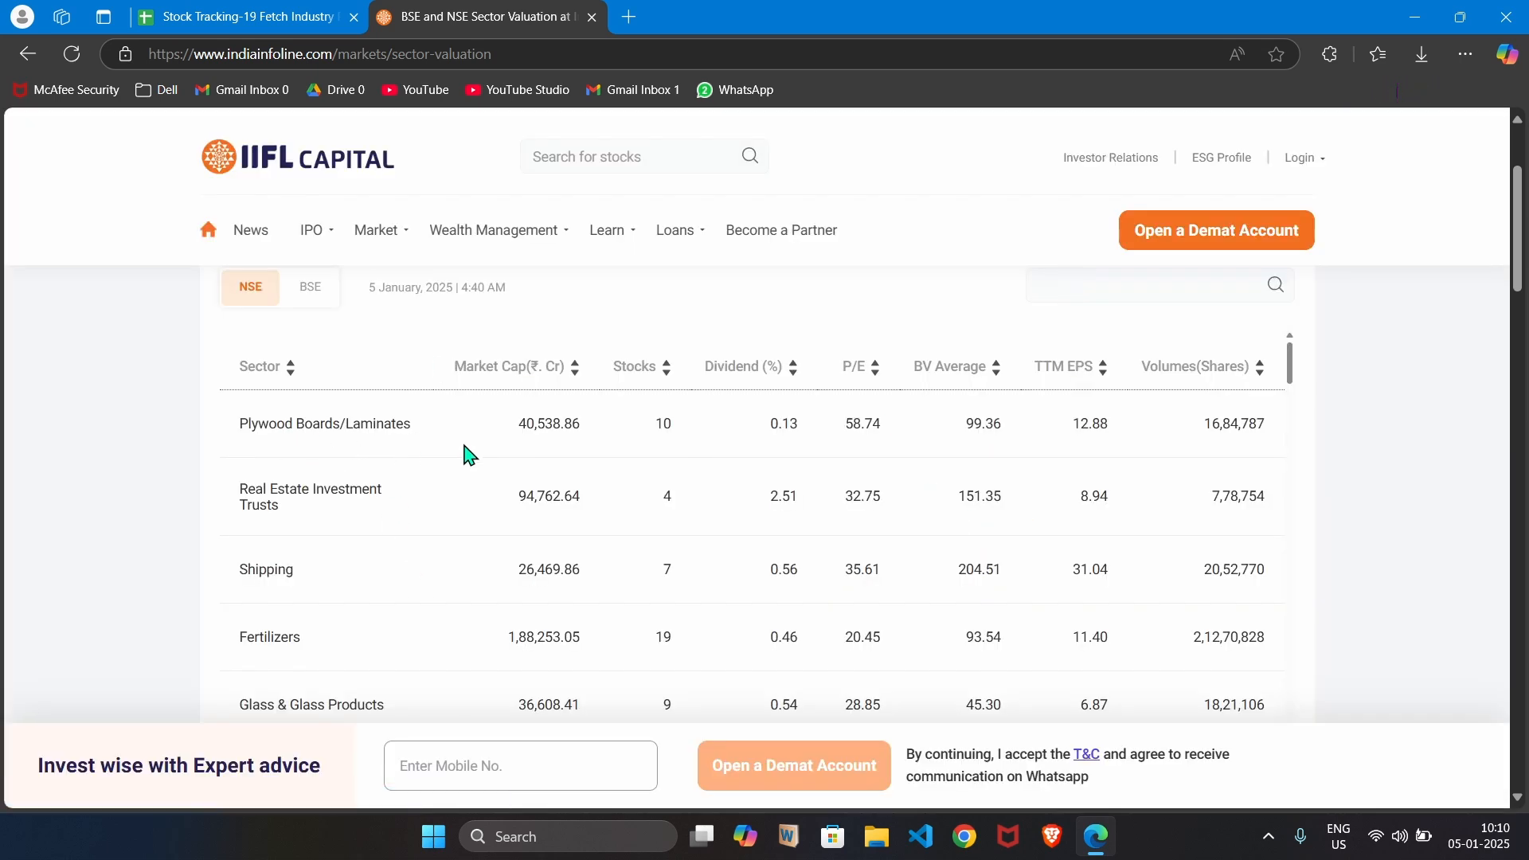
# - Examine the NSE sector valuation table on the web page, including the P/E column and the sectors further down
pyautogui.moveTo(844, 427); pyautogui.dragTo(894, 438)
pyautogui.scroll(1, 856, 426)
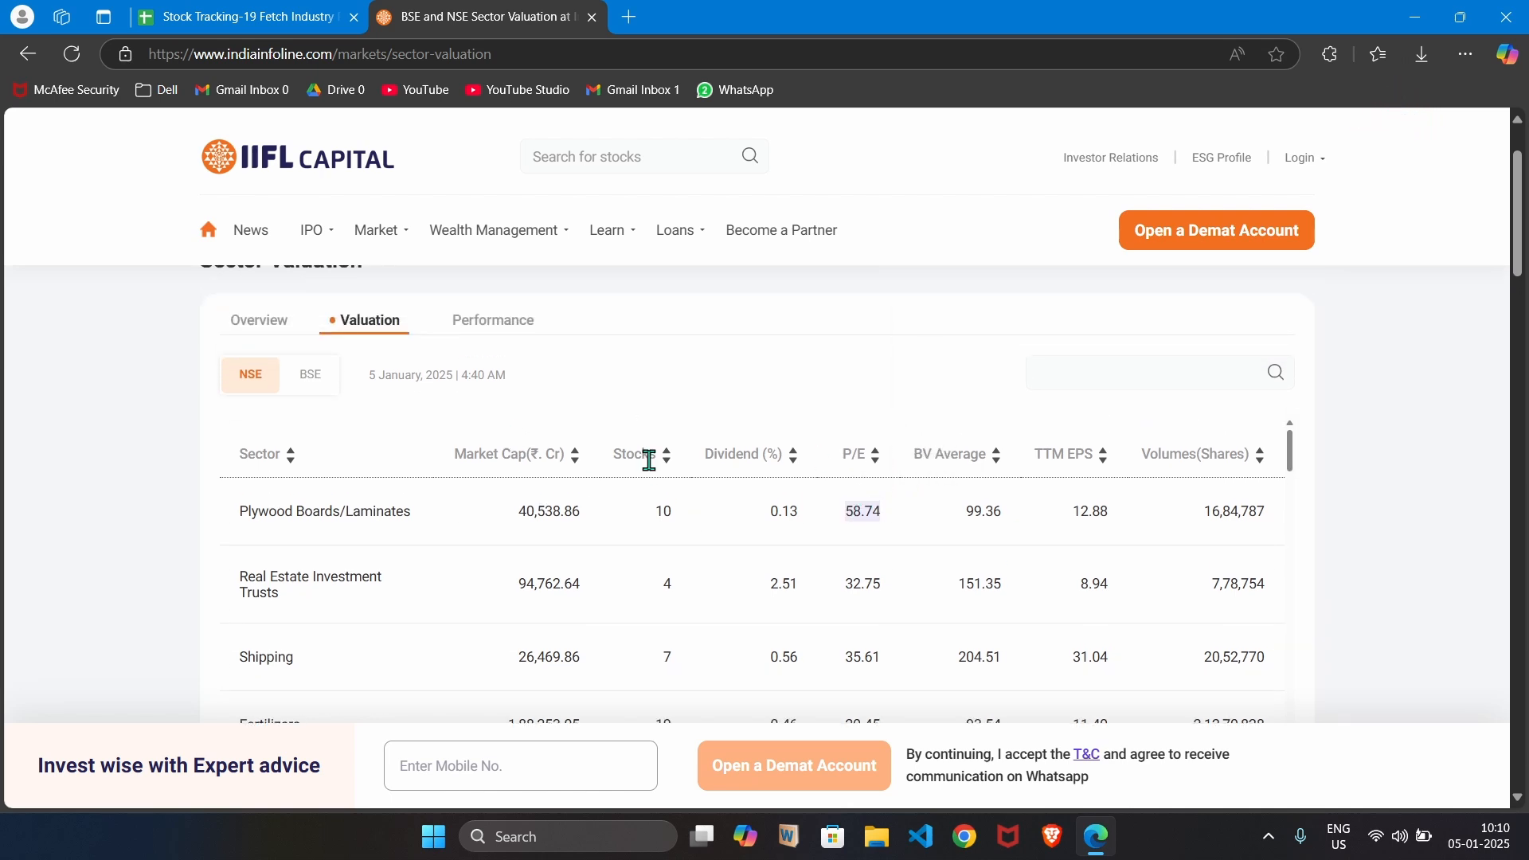
pyautogui.scroll(-15, 978, 638)
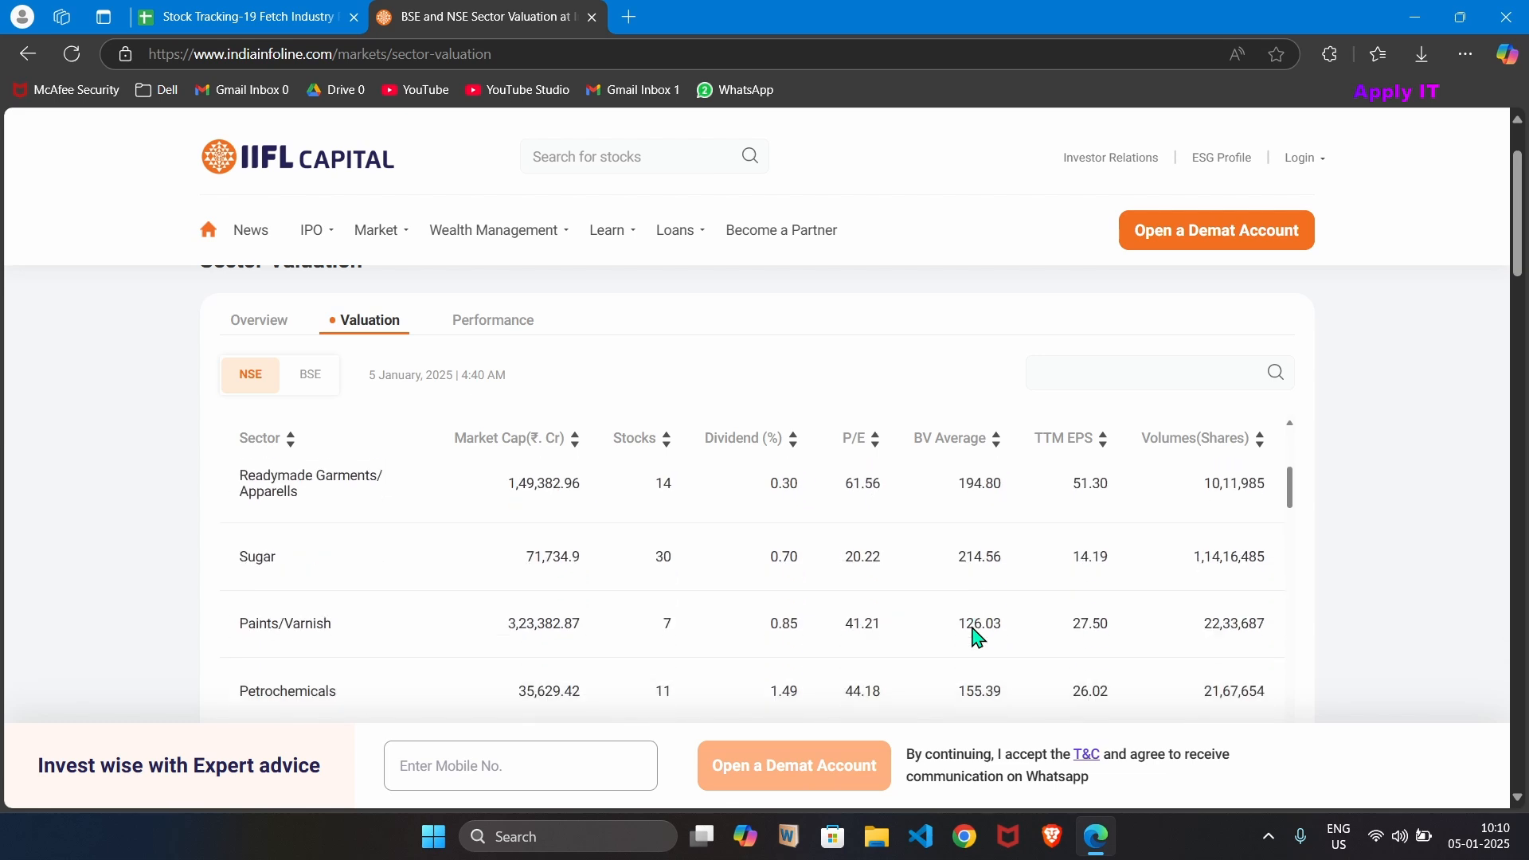
pyautogui.scroll(-10, 974, 628)
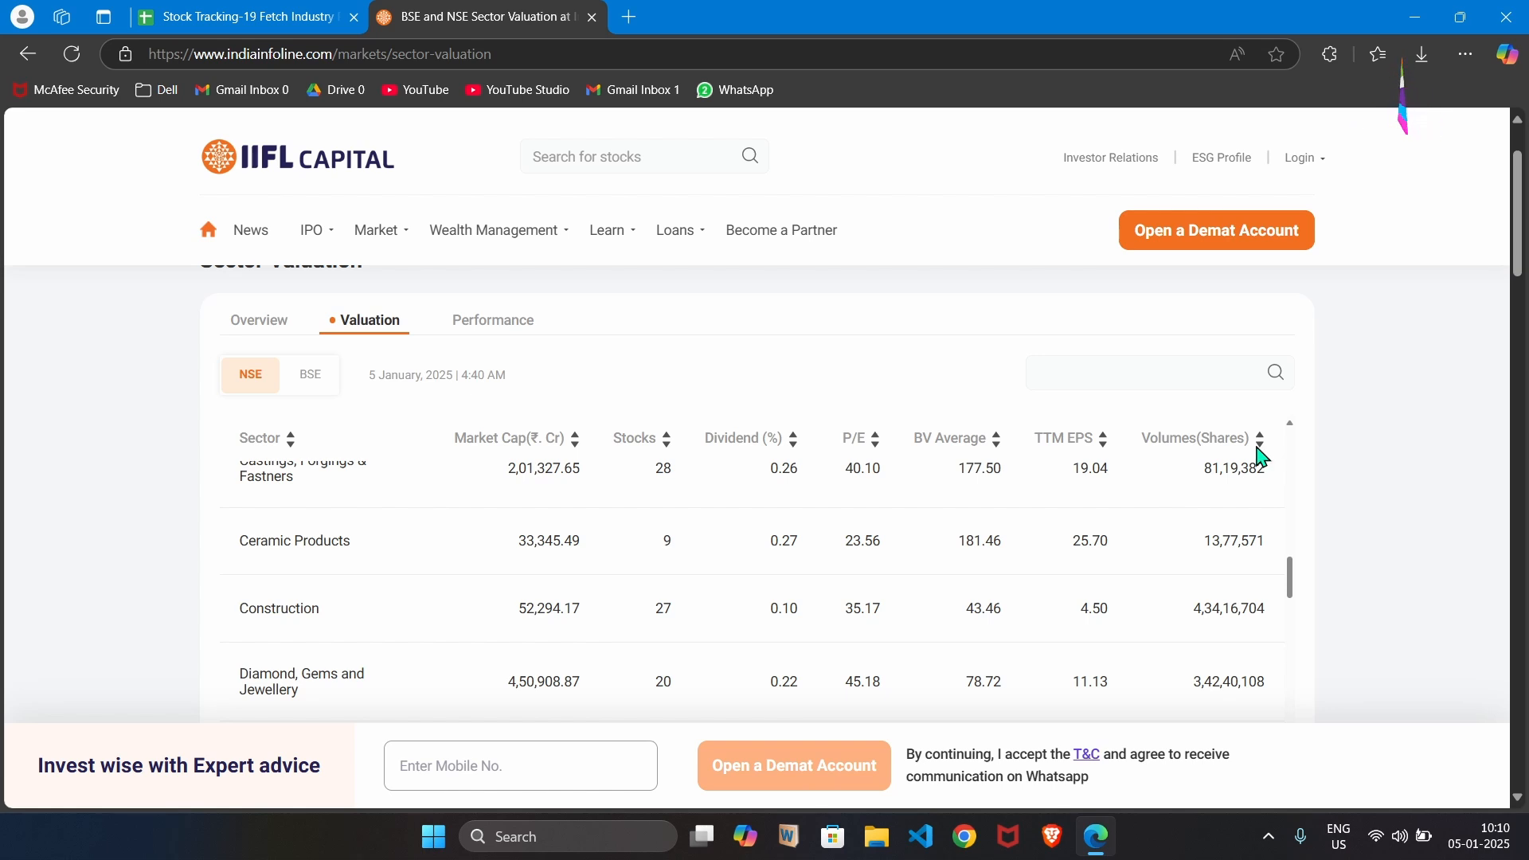
pyautogui.moveTo(1521, 275); pyautogui.dragTo(1503, 309)
pyautogui.scroll(-6, 1028, 444)
pyautogui.scroll(-5, 1032, 444)
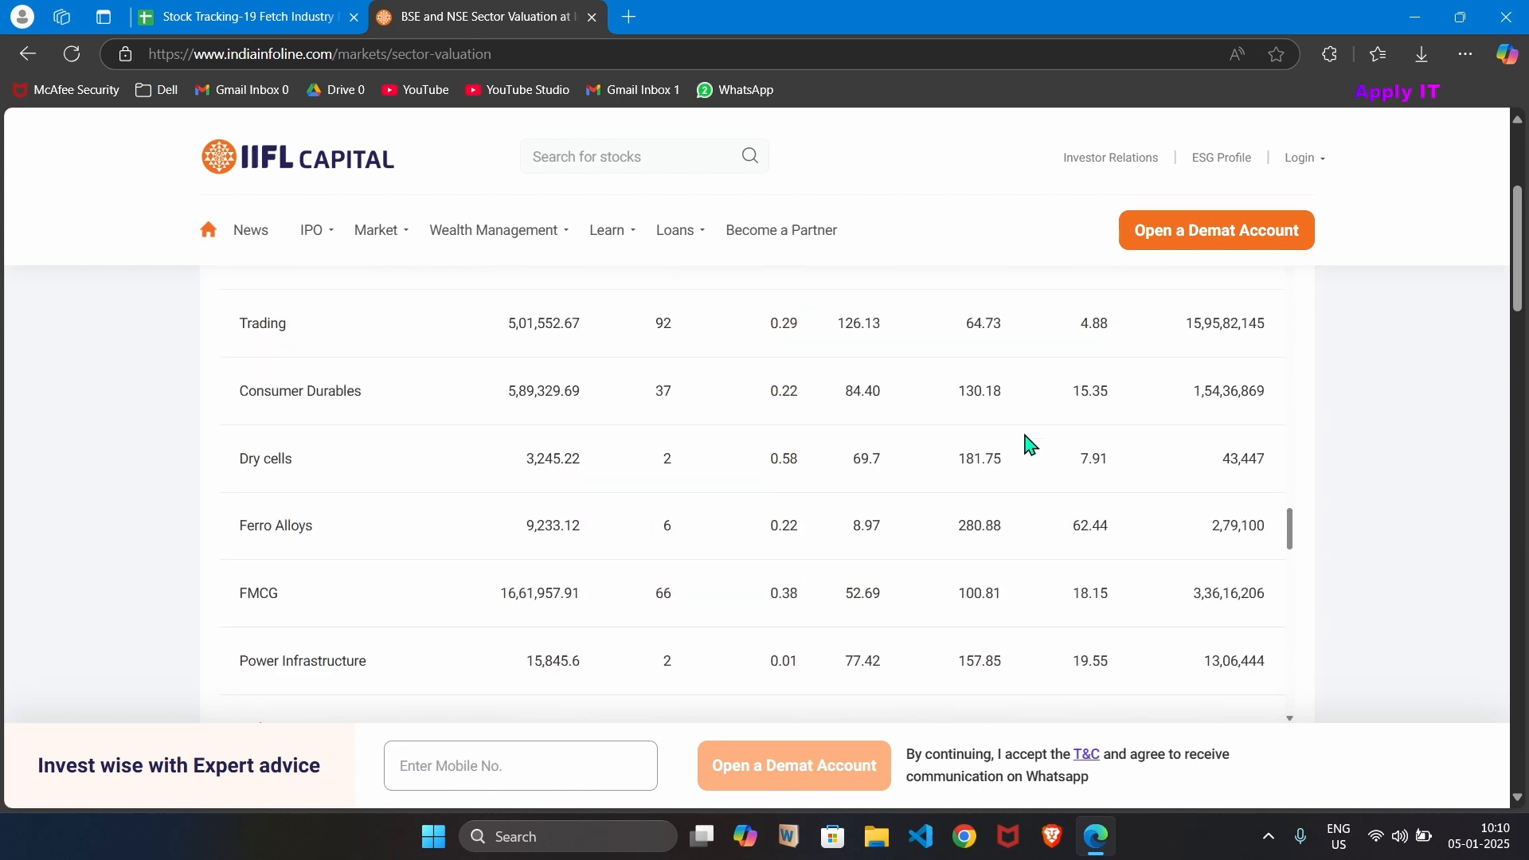
pyautogui.scroll(-10, 608, 499)
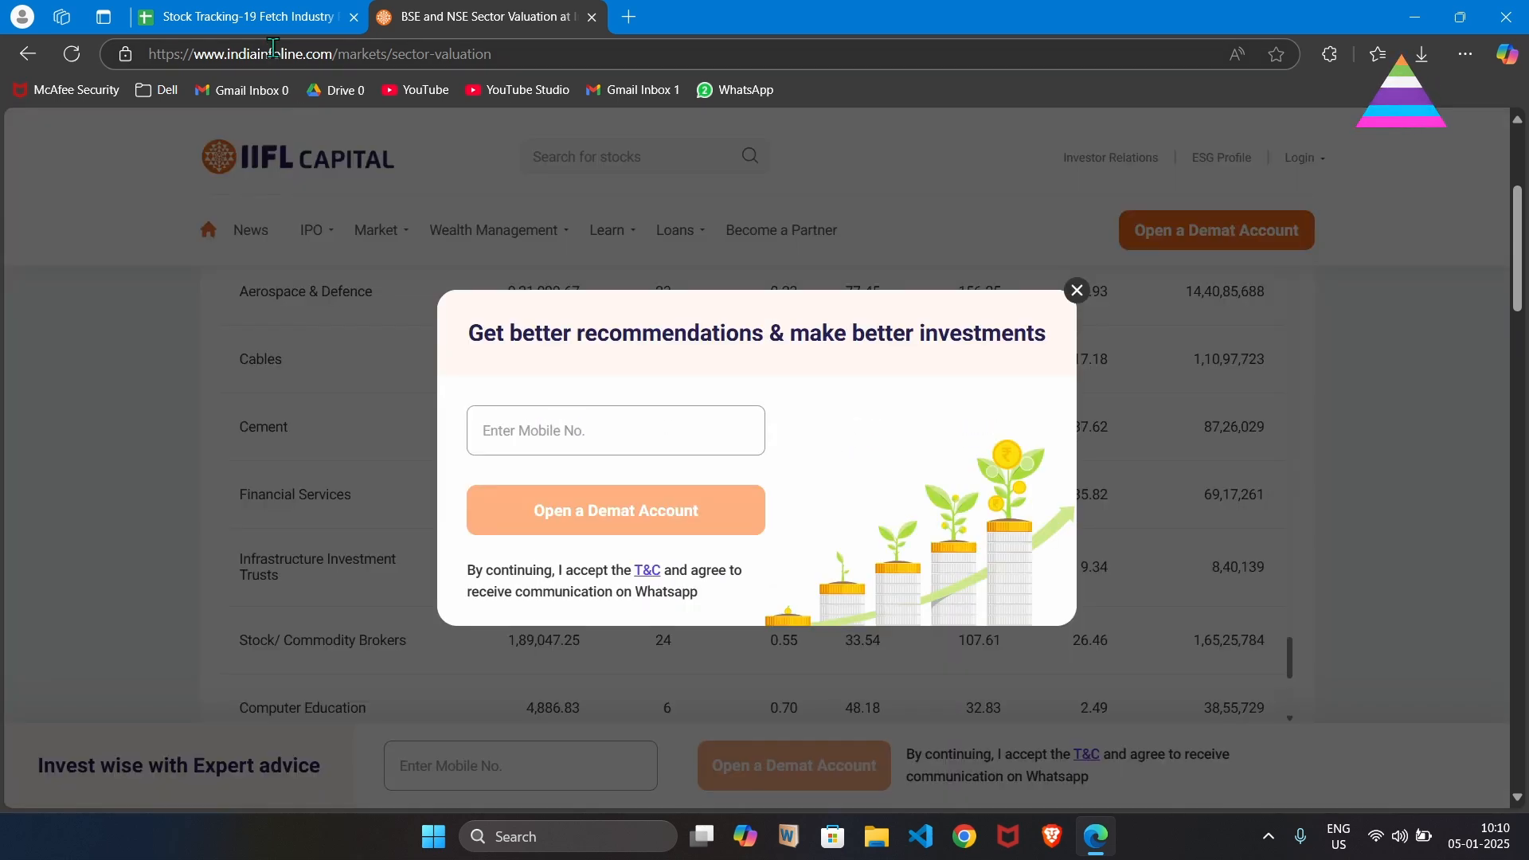
# - Return to the Industry PE India sheet and open the IMPORTHTML formula in cell B4 for inspection
pyautogui.click(266, 16)
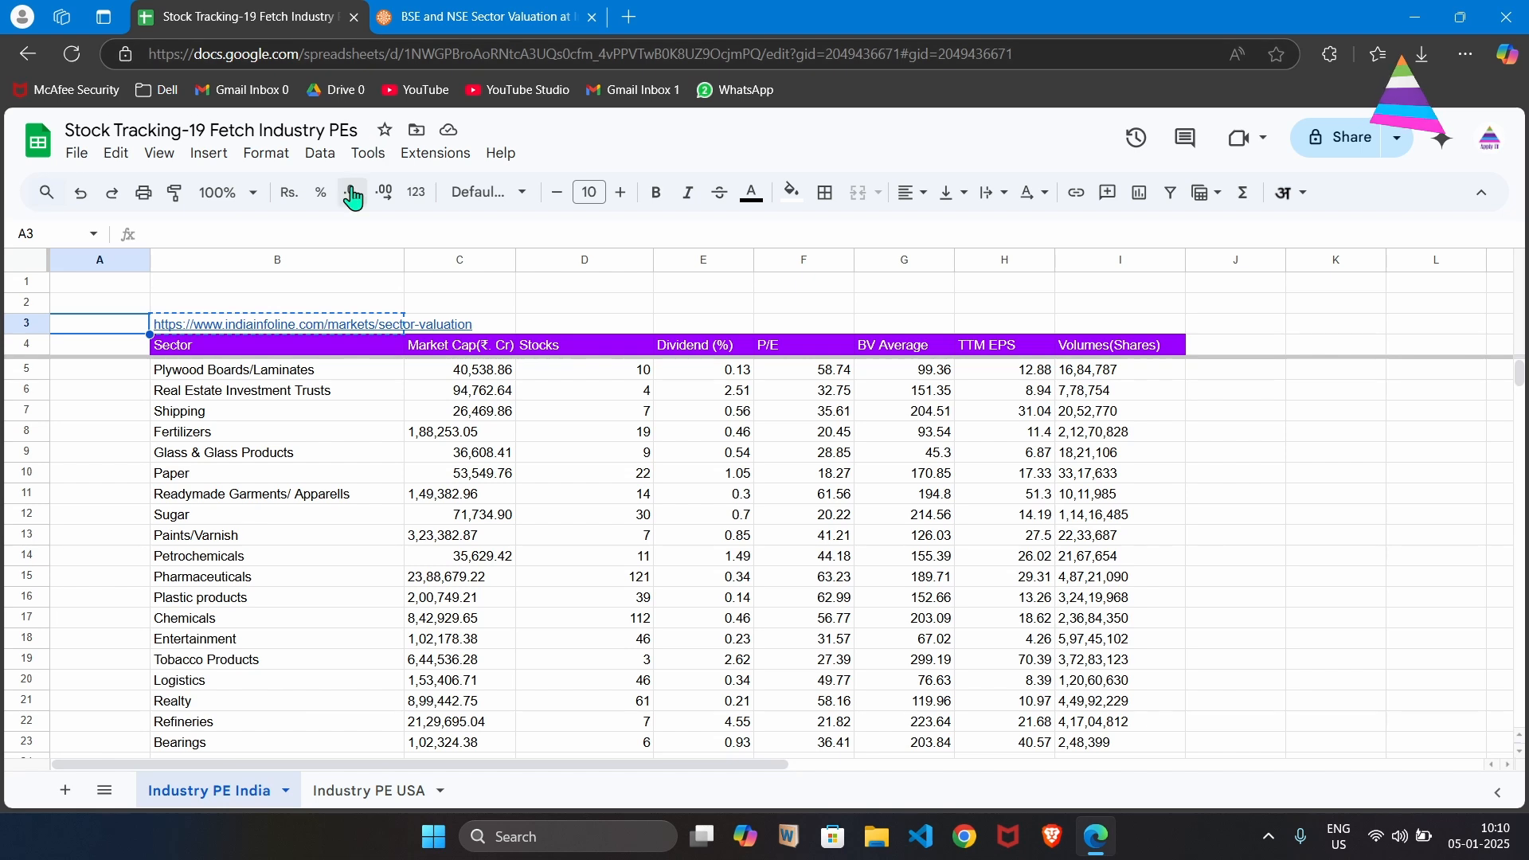
pyautogui.click(195, 351)
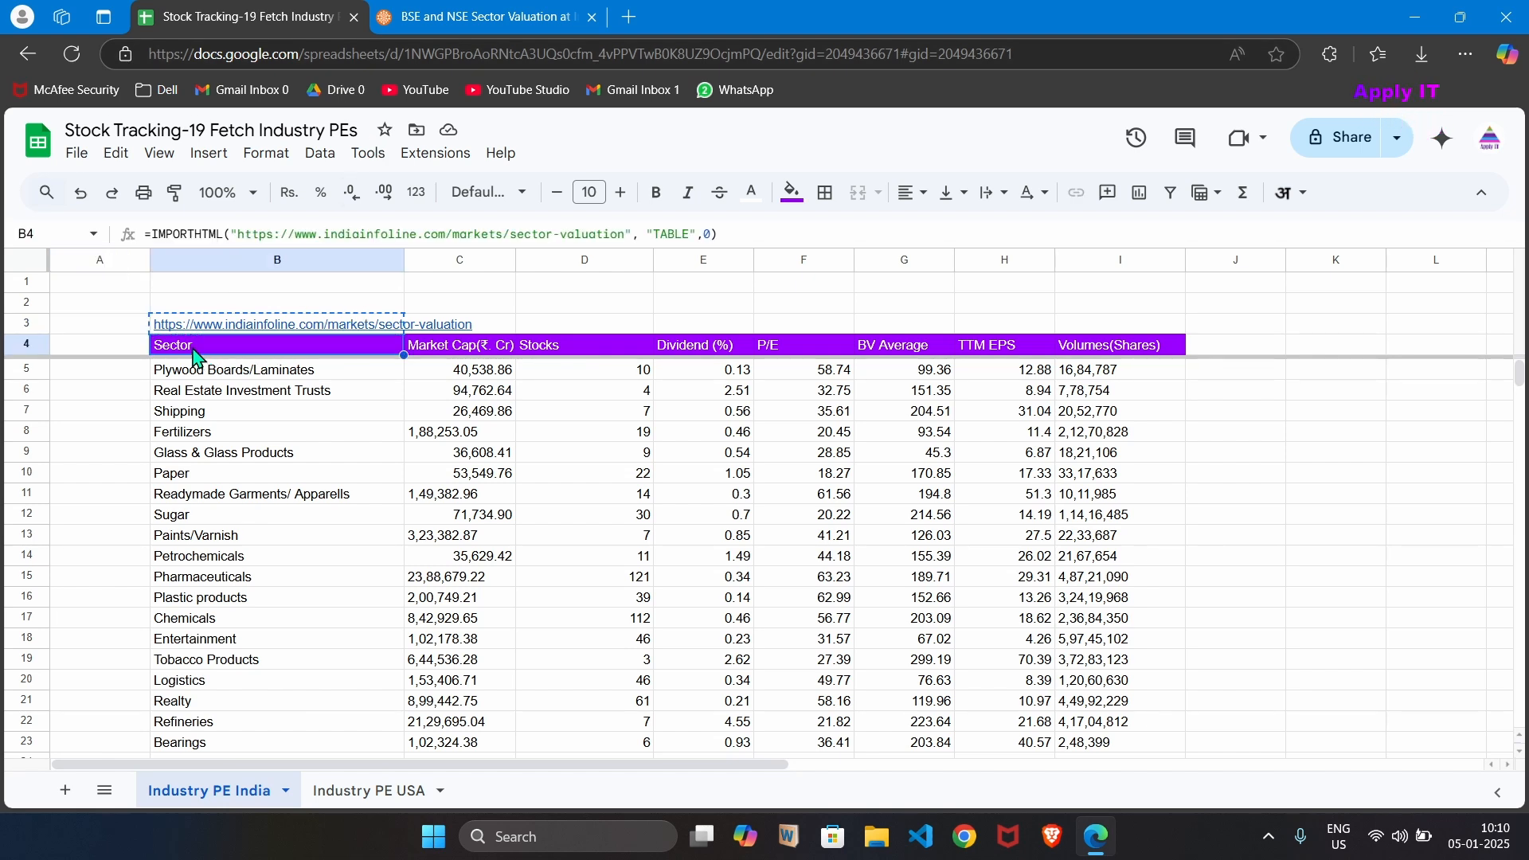
pyautogui.click(219, 237)
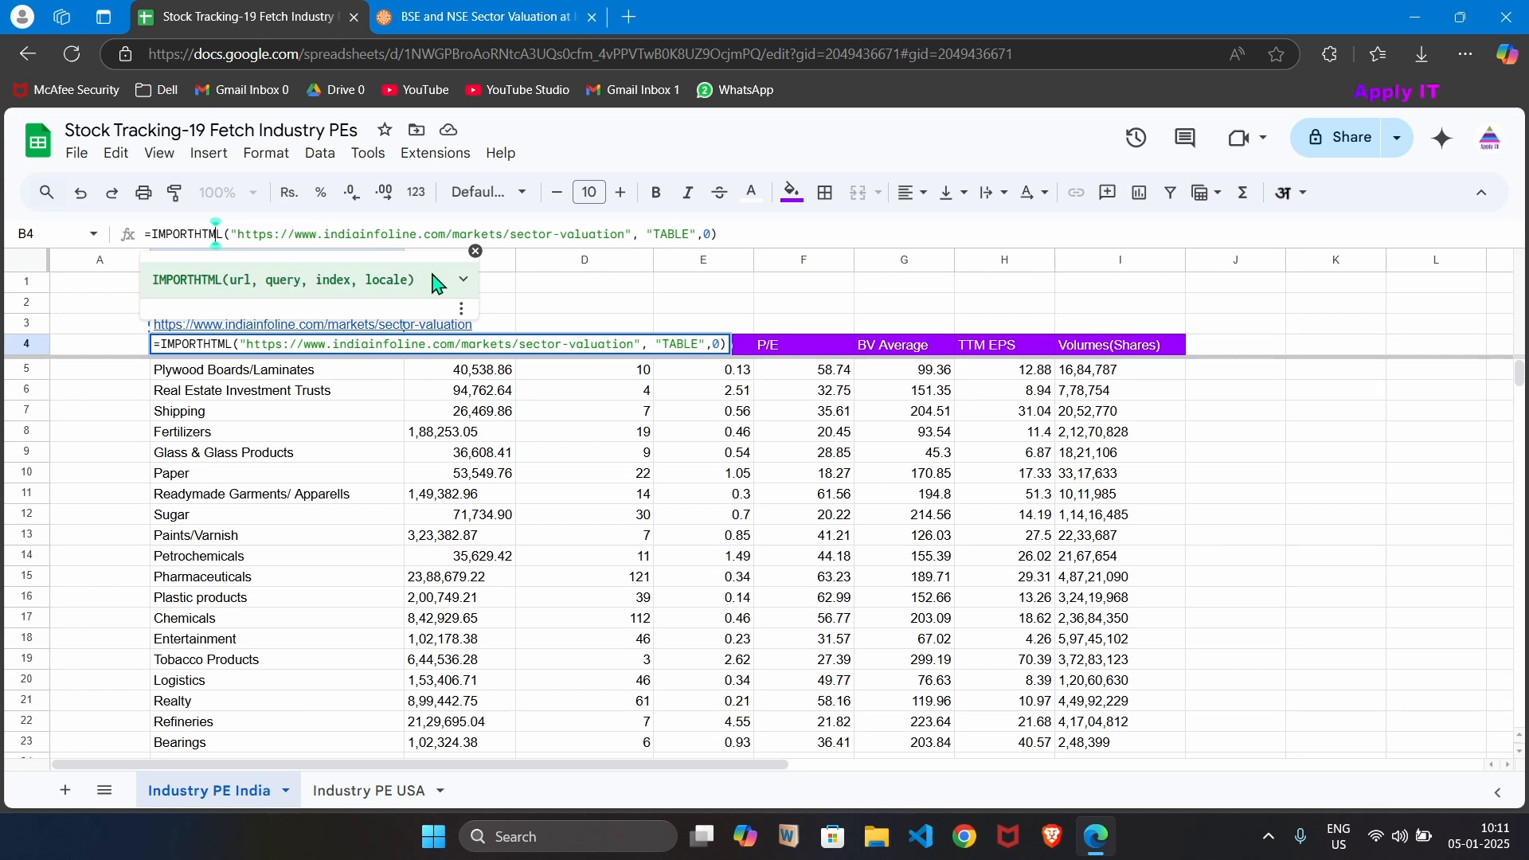
# - Compare the IMPORTHTML formula's URL, query and index with the table on the sector valuation page, and close the formula without changing it
pyautogui.click(521, 19)
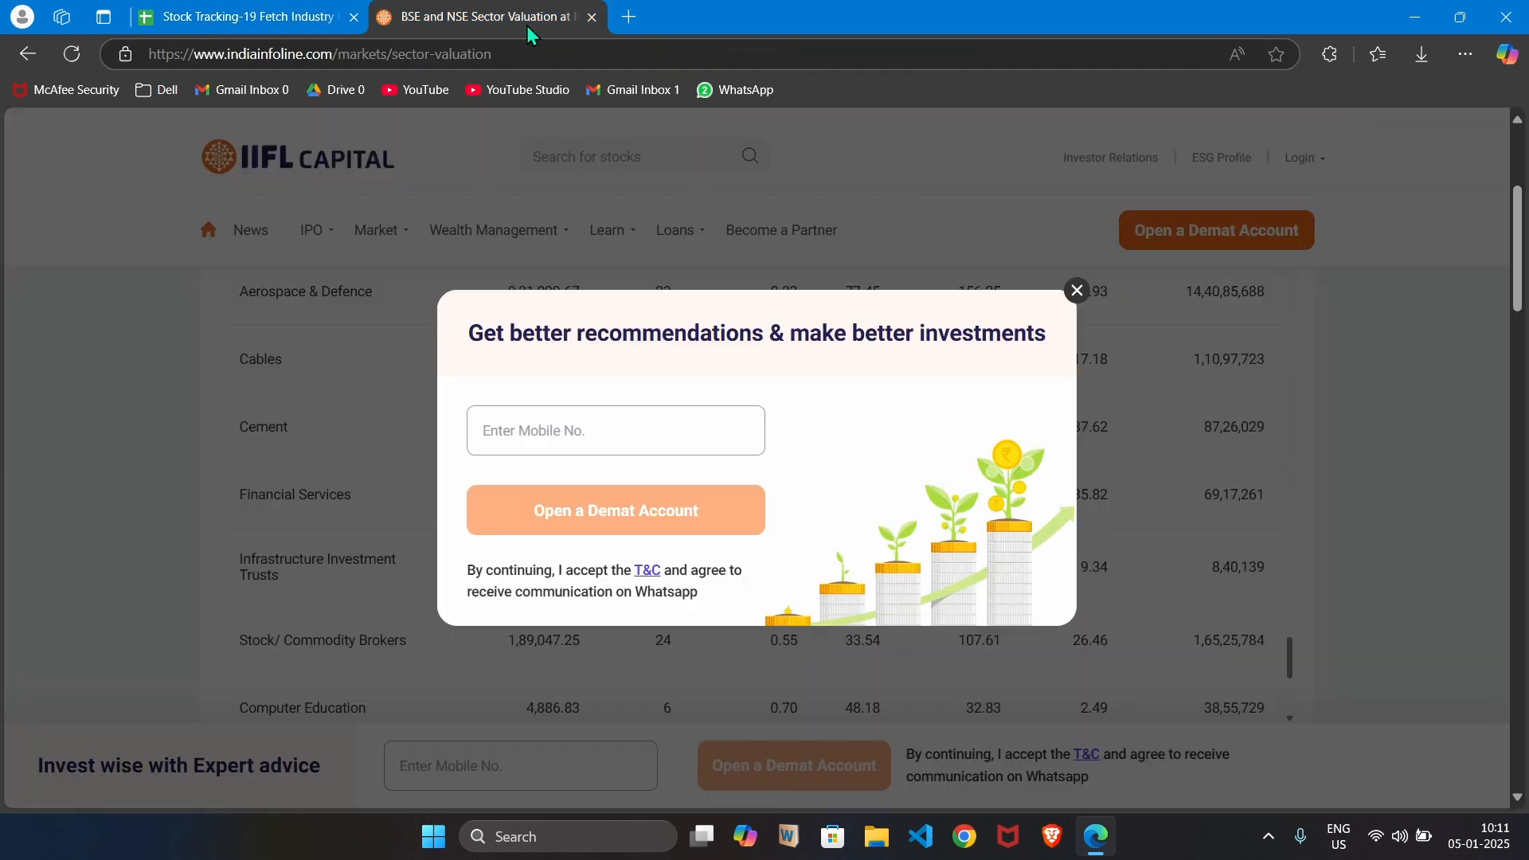
pyautogui.click(1077, 291)
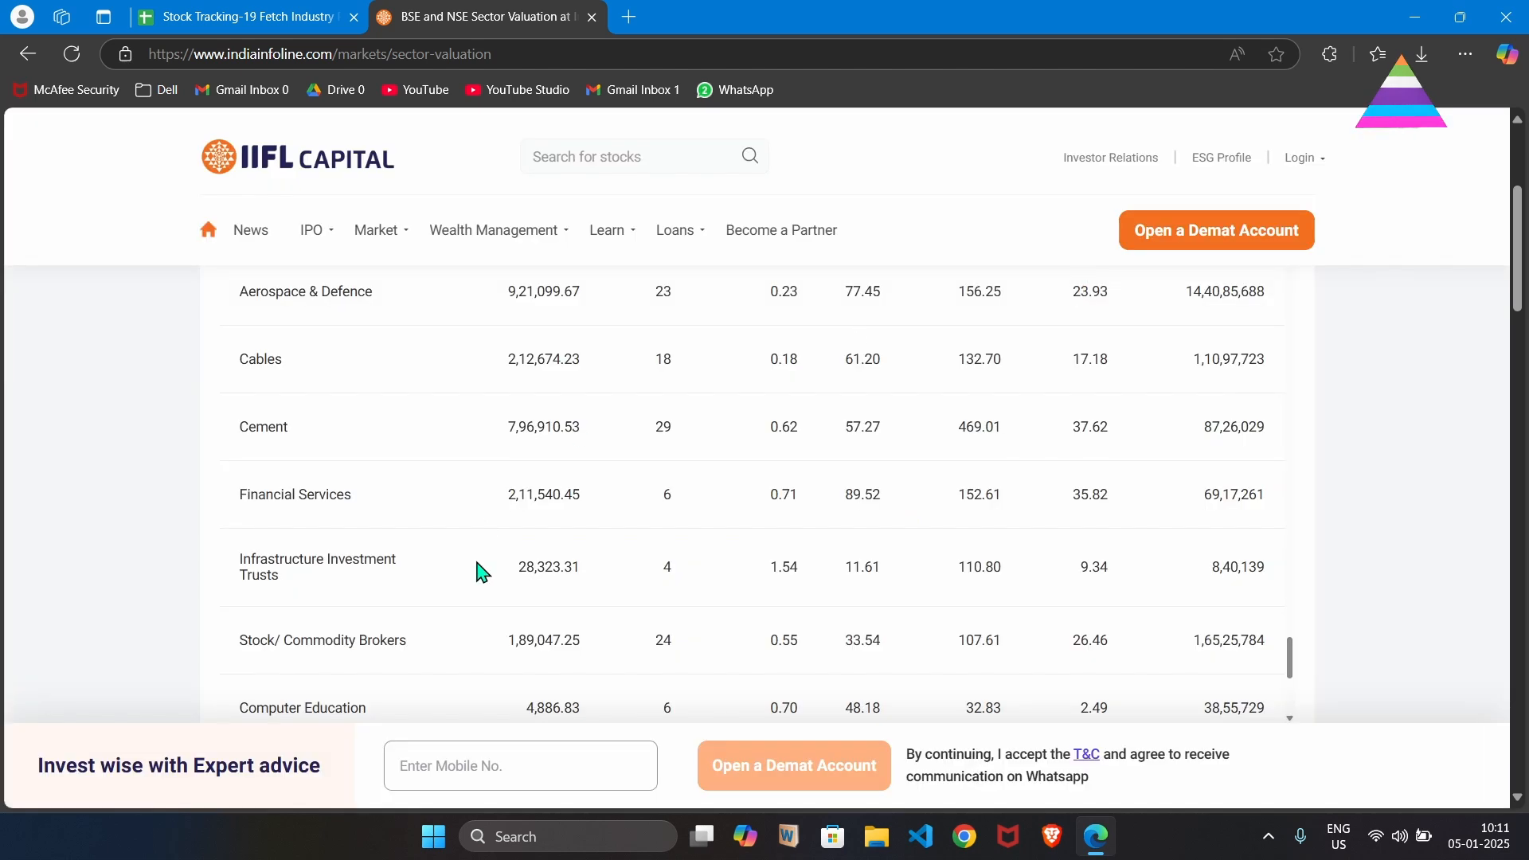
pyautogui.click(231, 17)
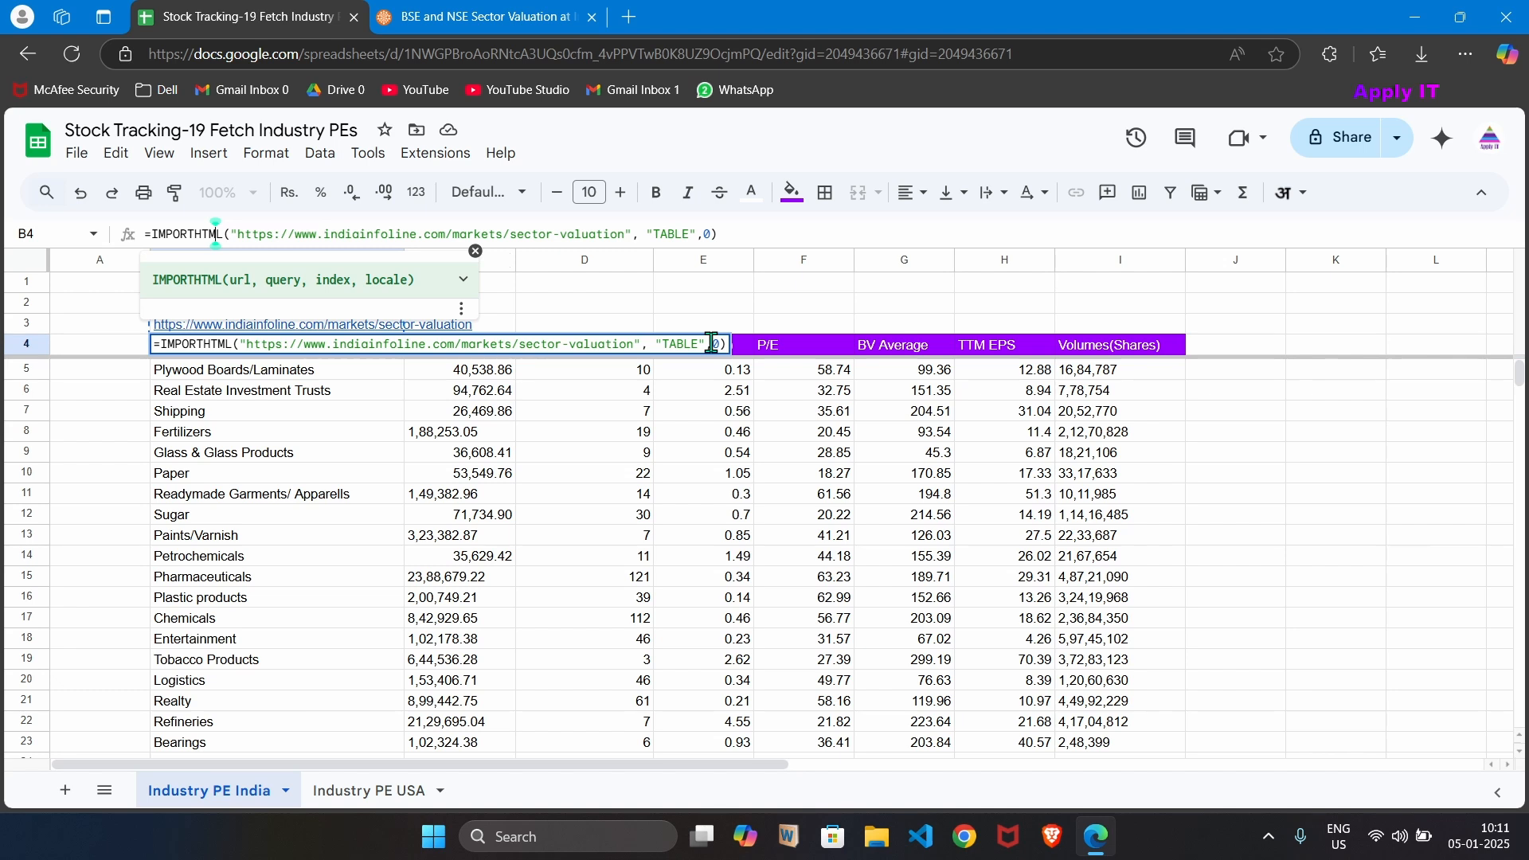
pyautogui.click(529, 17)
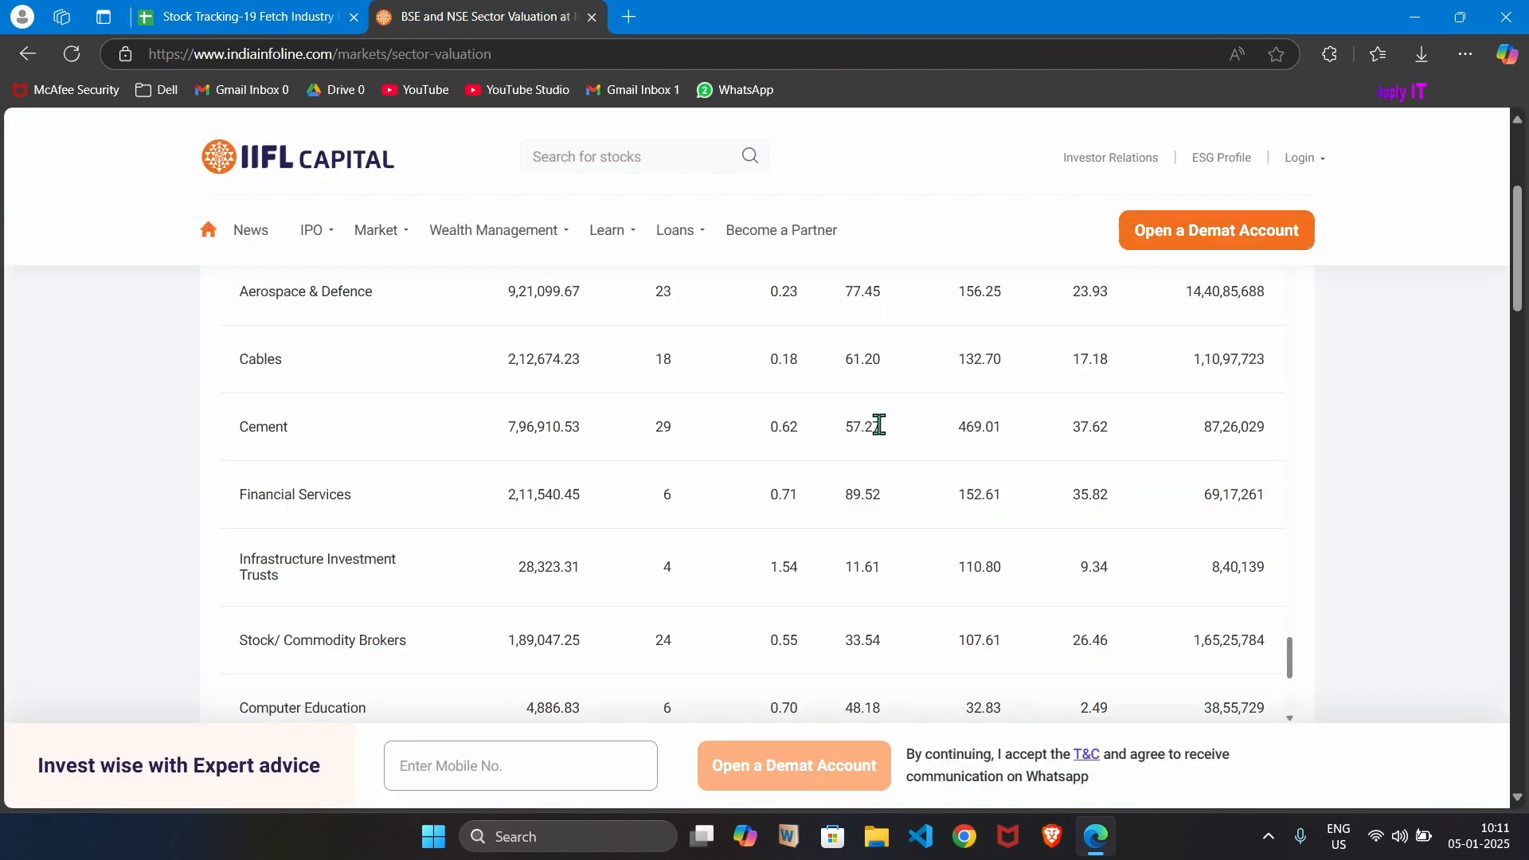
pyautogui.scroll(10, 992, 522)
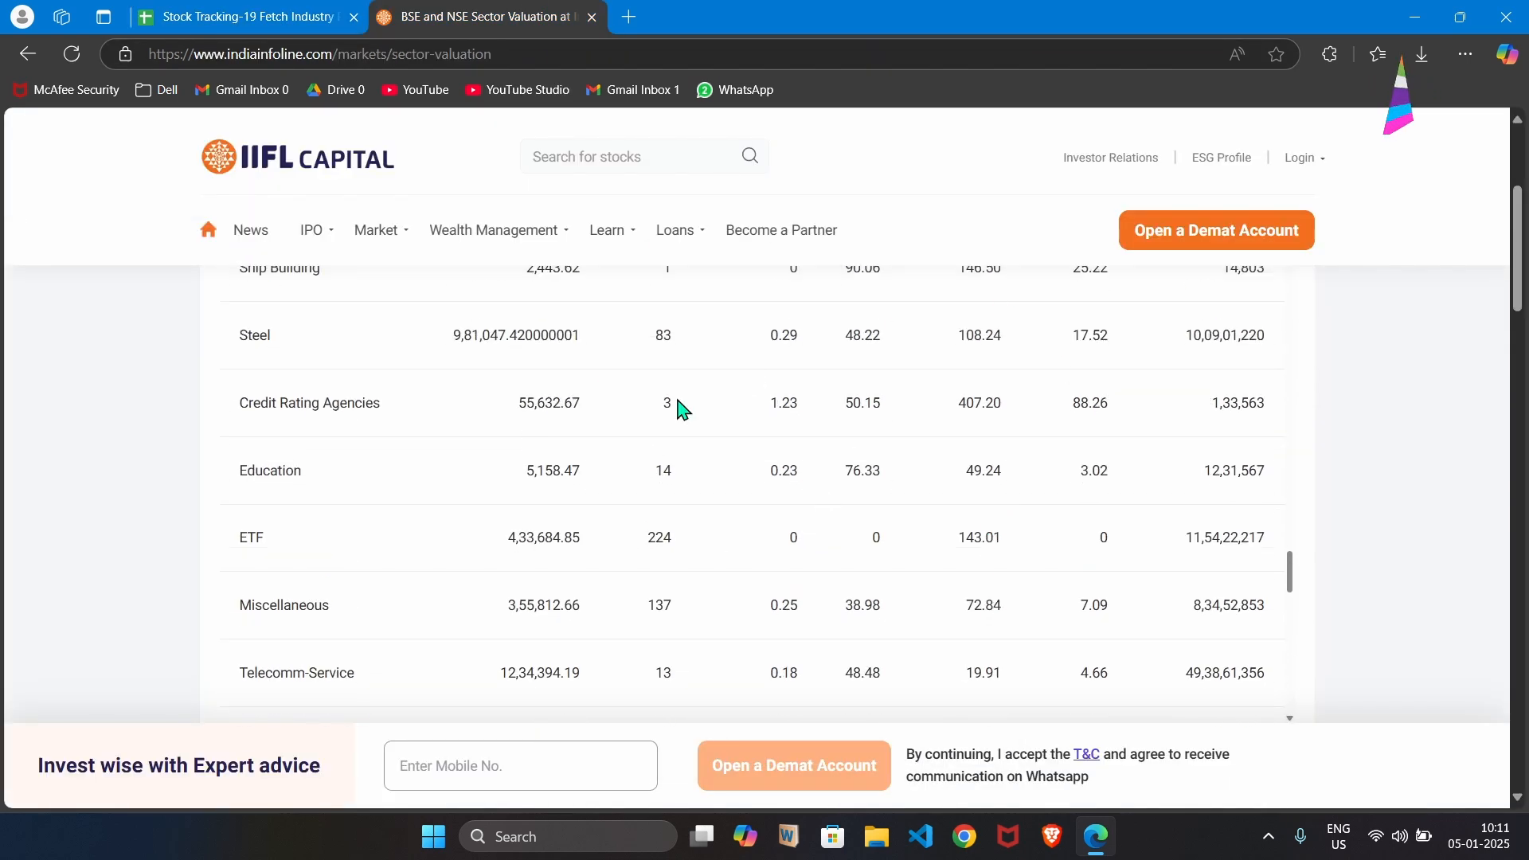
pyautogui.click(296, 19)
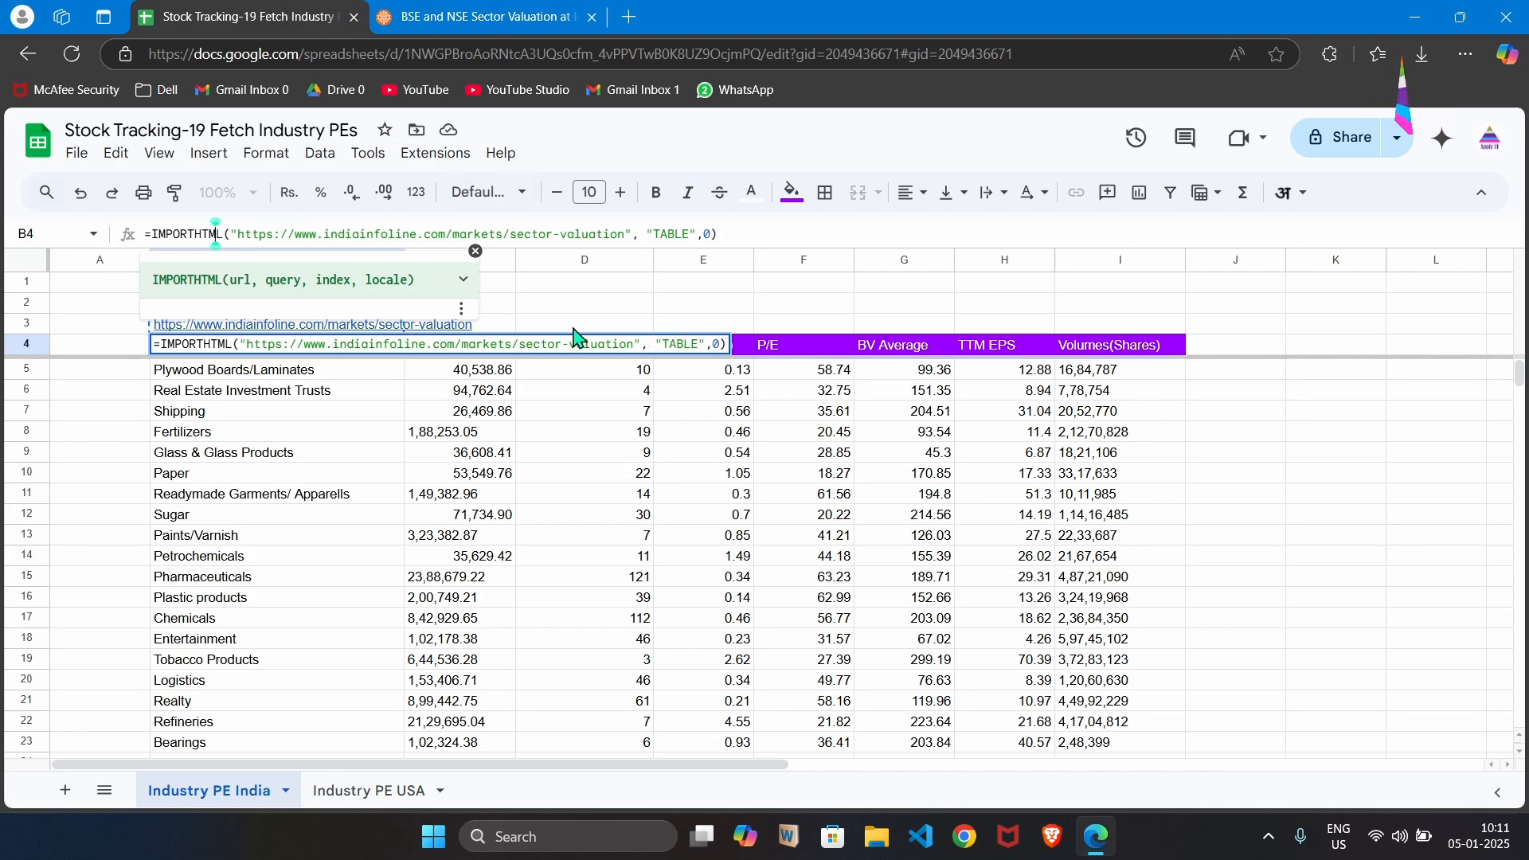
pyautogui.press('Return')
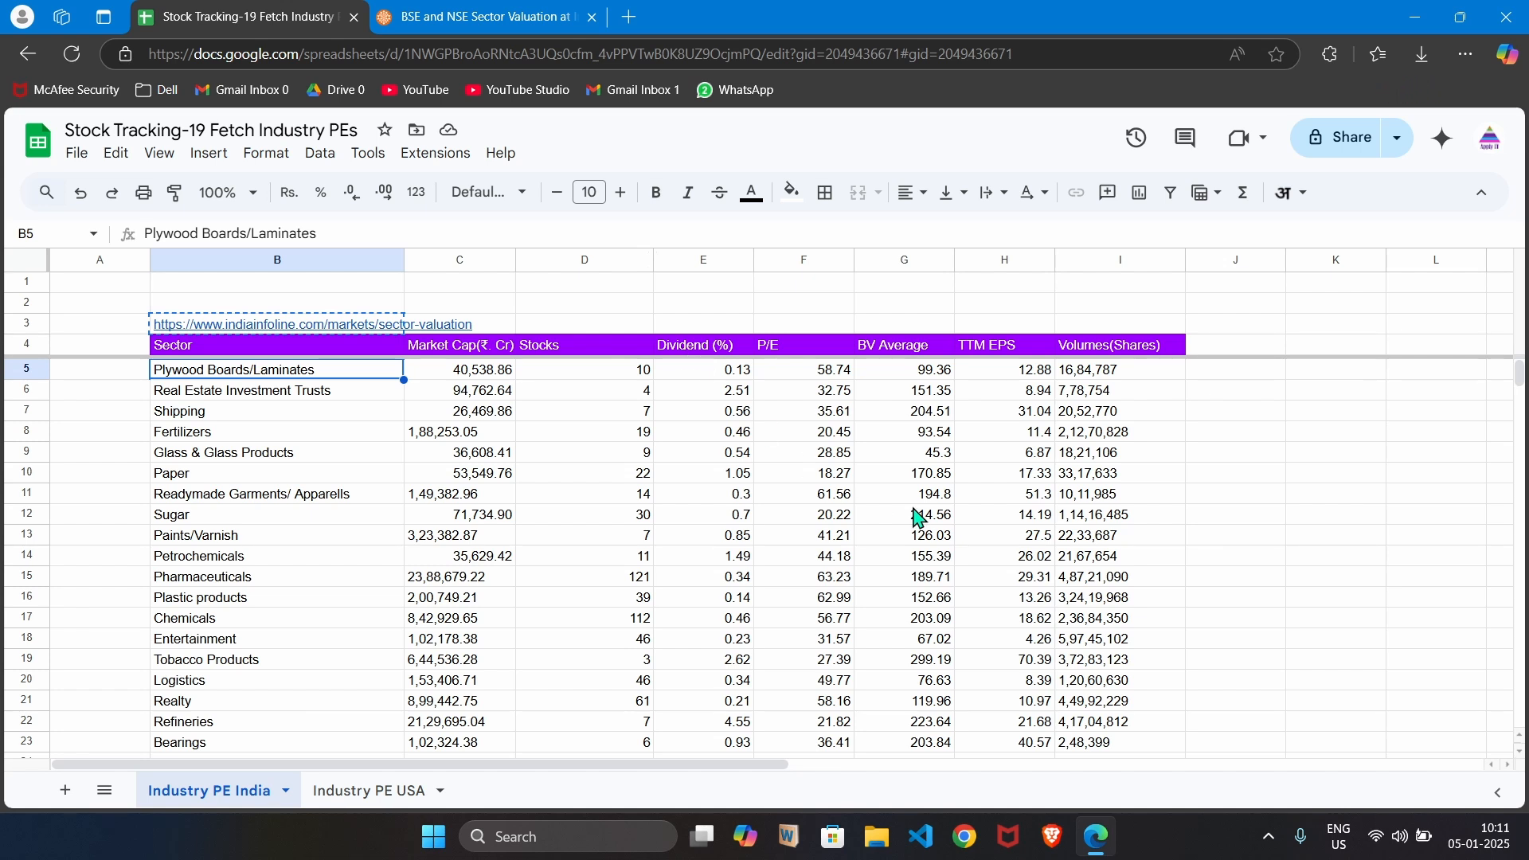
# - Browse the imported sector table and look up the P/E of the Tyres sector
pyautogui.scroll(-5, 519, 606)
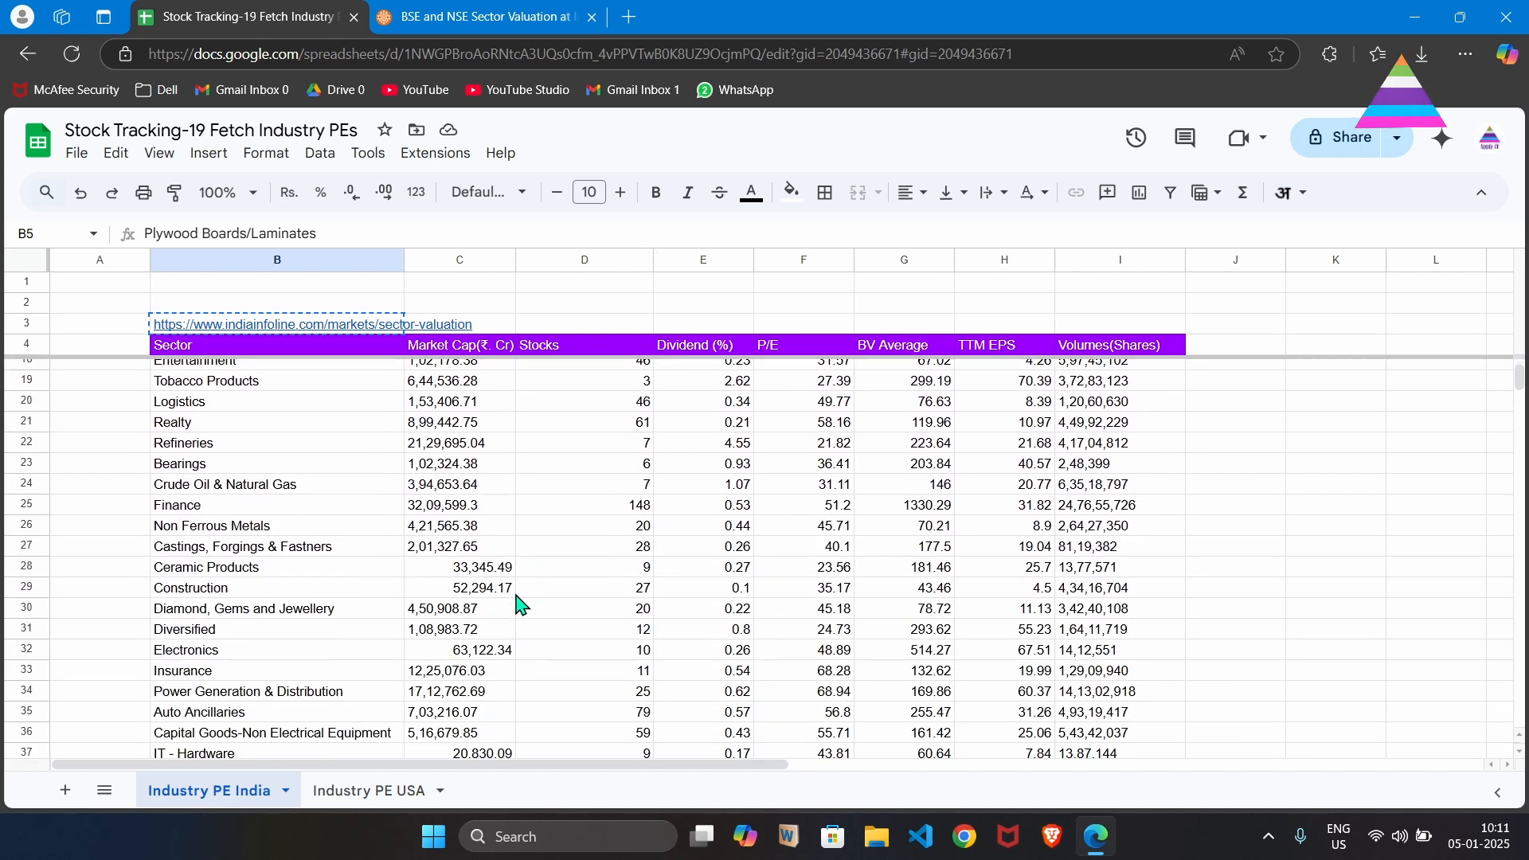
pyautogui.scroll(1, 284, 535)
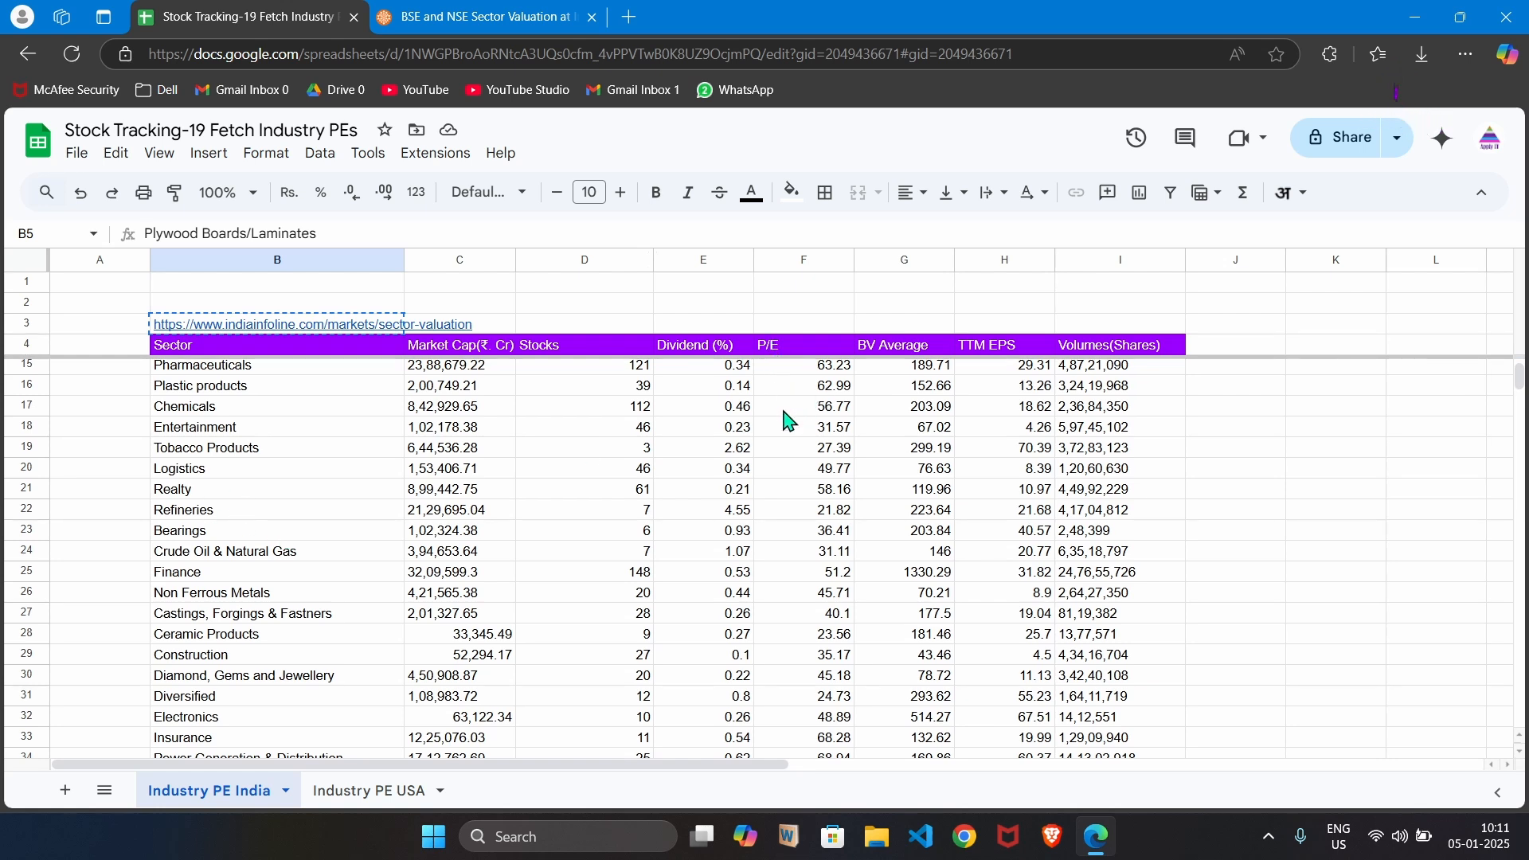
pyautogui.scroll(-5, 787, 428)
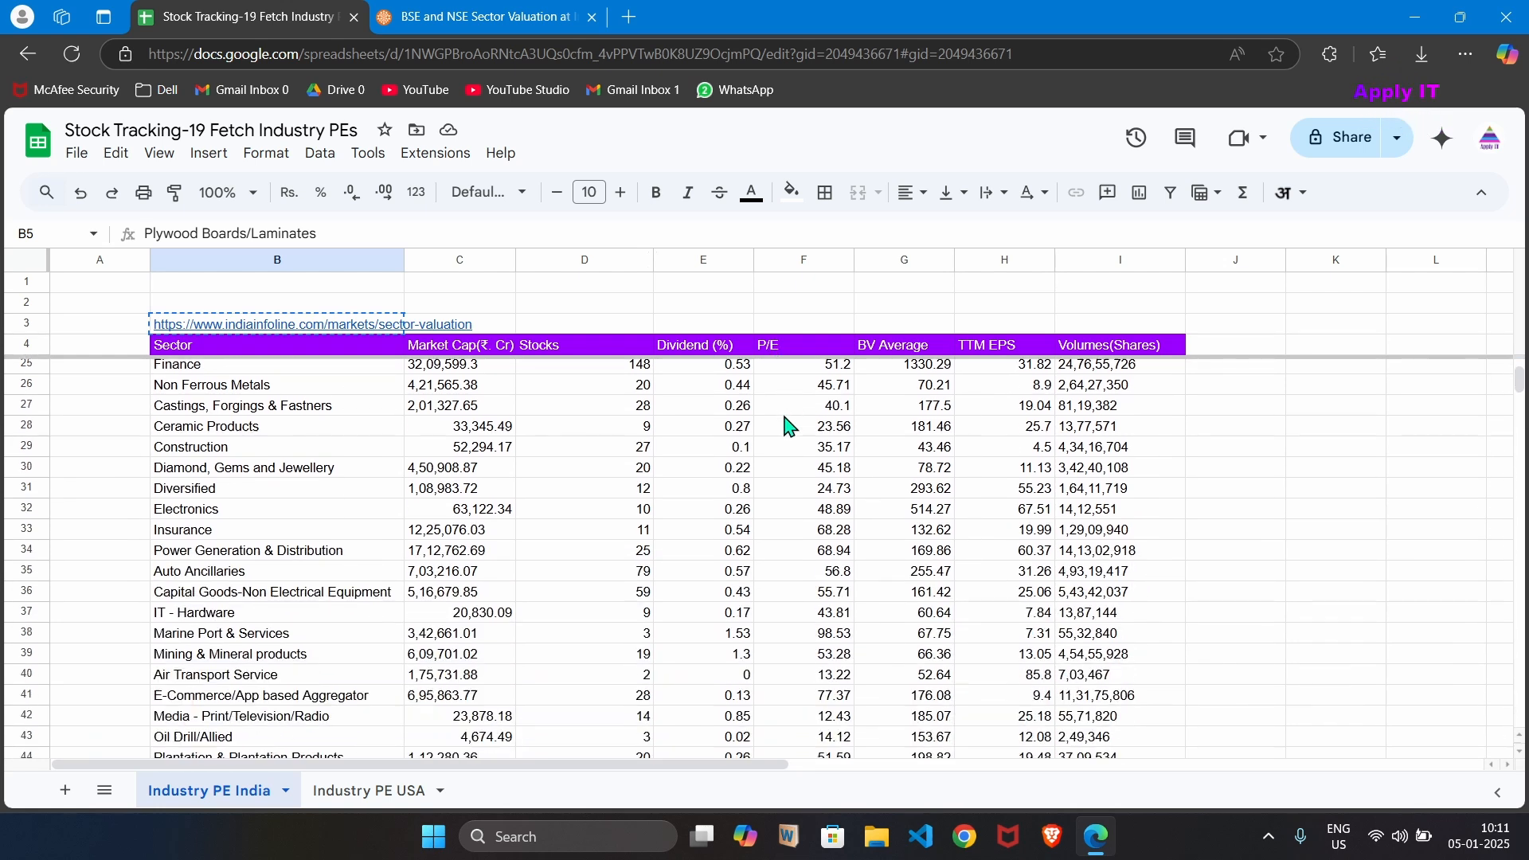
pyautogui.scroll(-5, 787, 427)
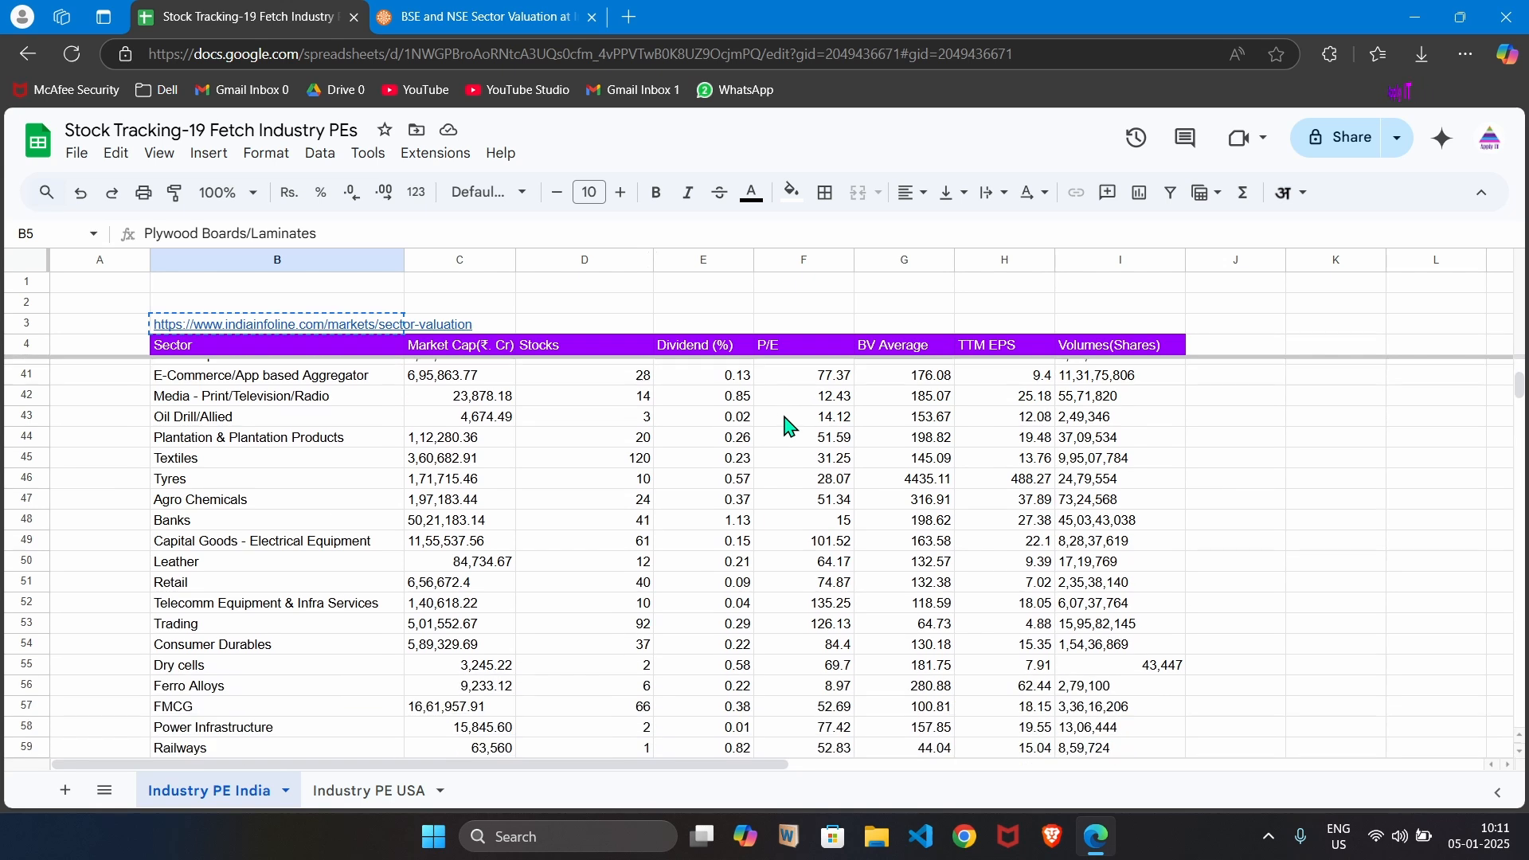
pyautogui.click(217, 446)
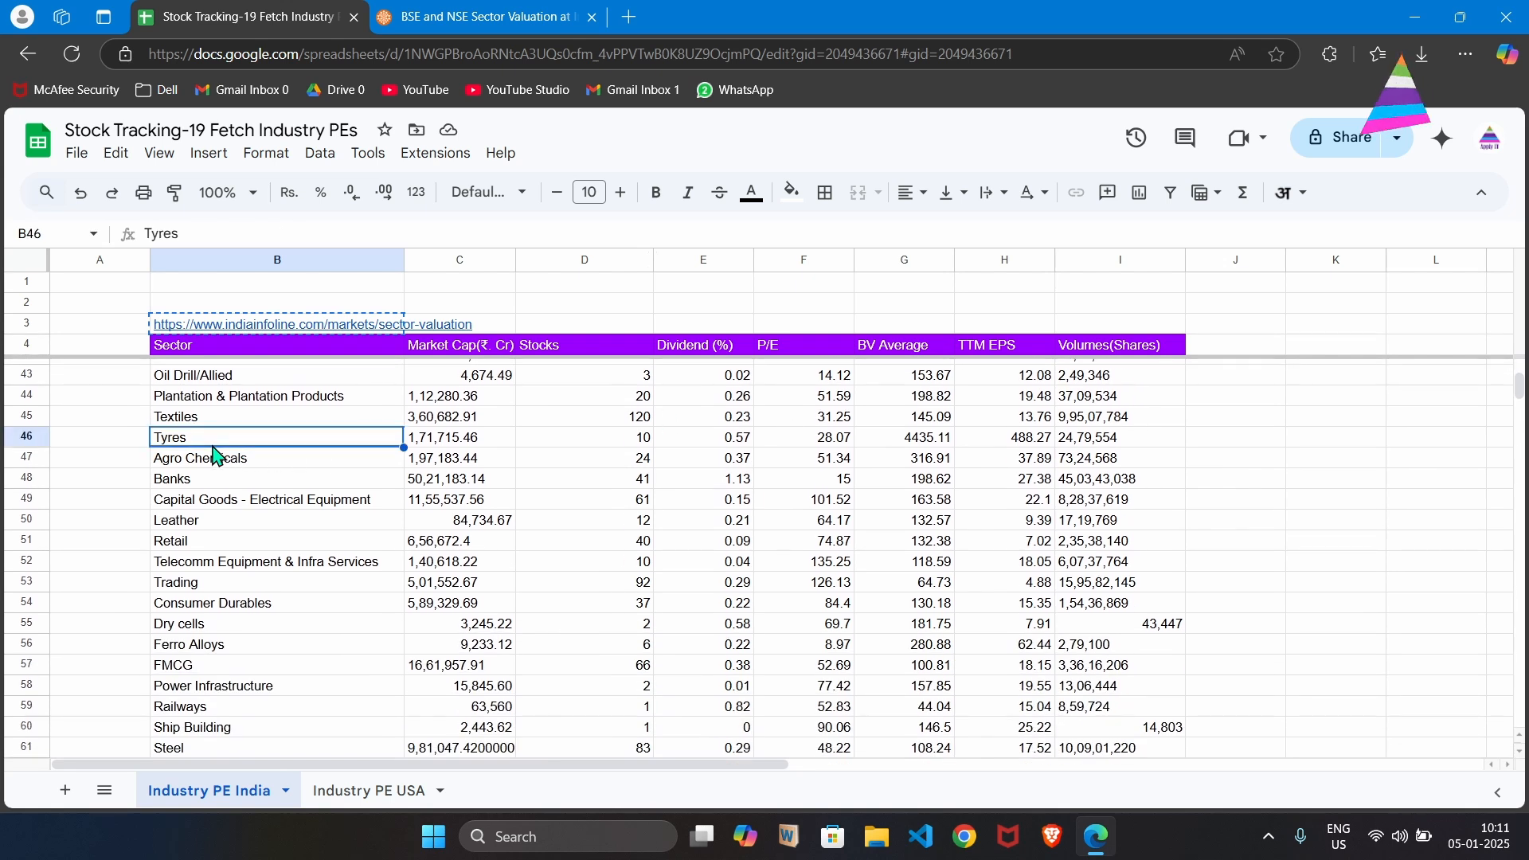
pyautogui.click(832, 443)
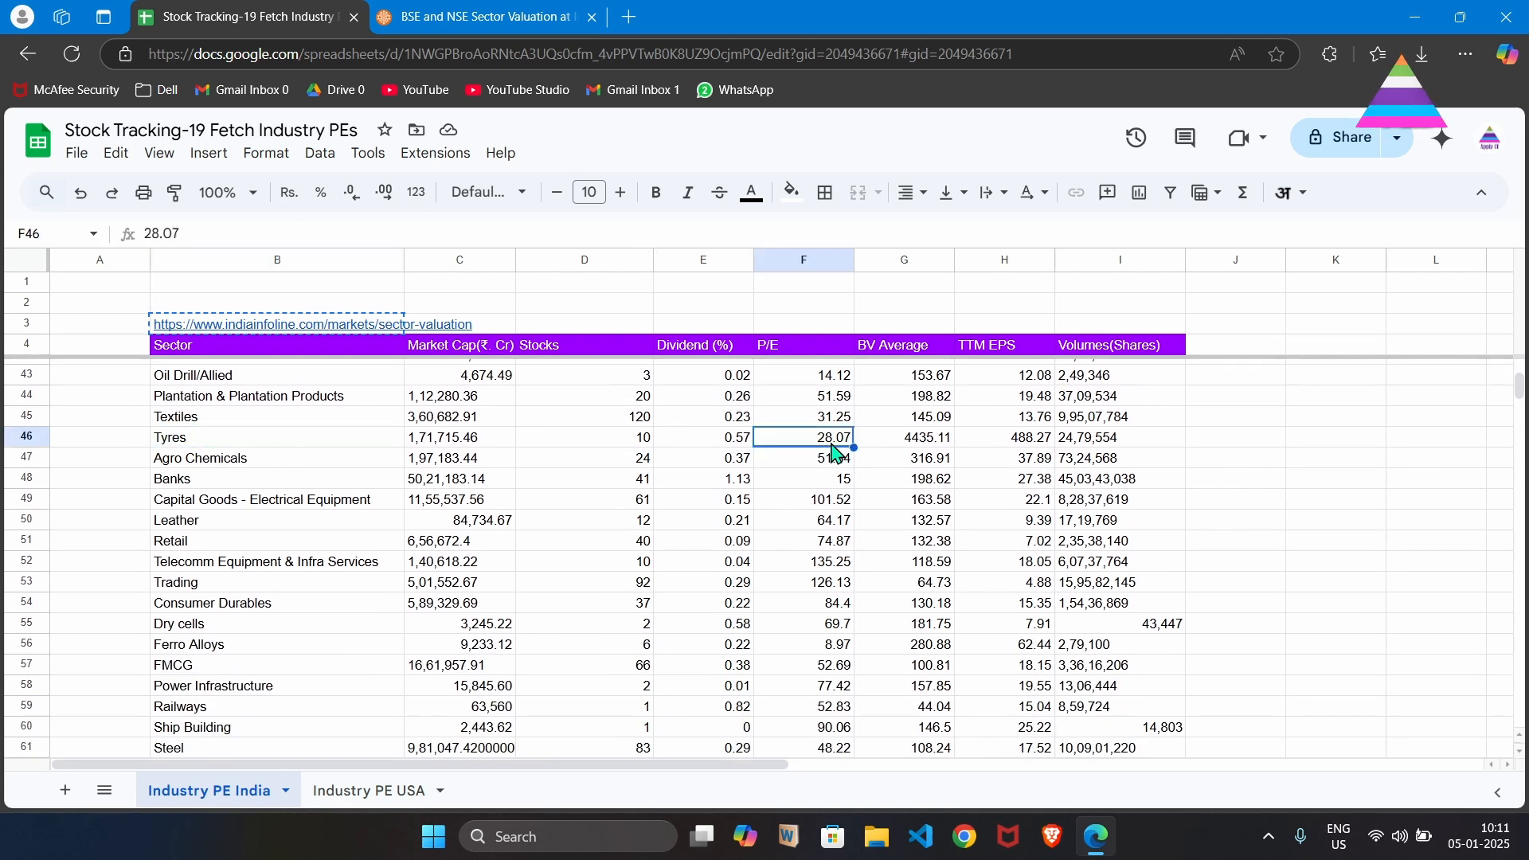
# - Look up the P/E of the Steel sector and review the remaining imported sectors down to the last row
pyautogui.scroll(-5, 706, 518)
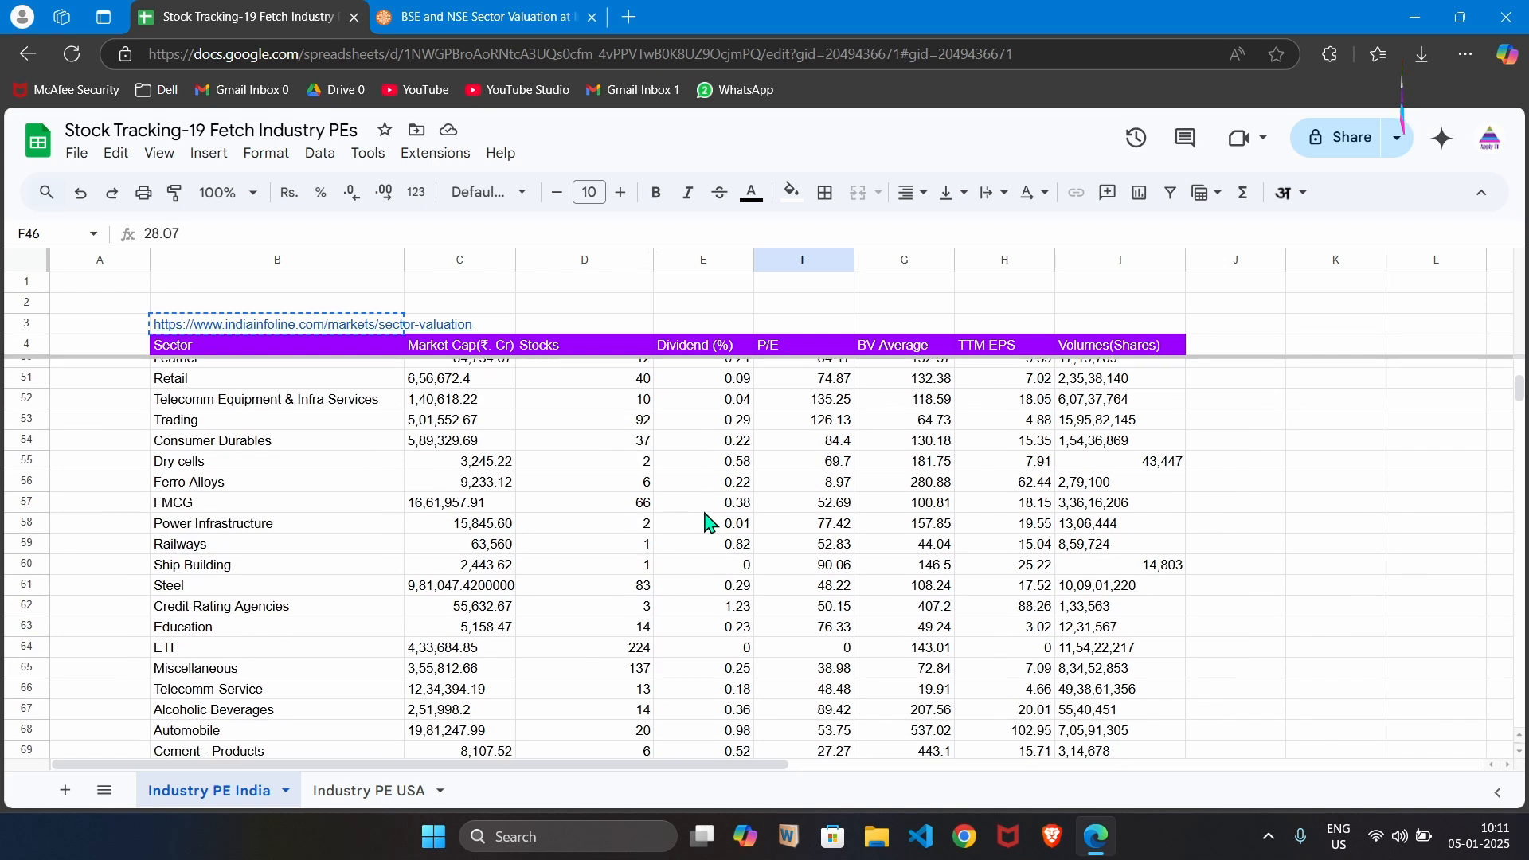
pyautogui.scroll(-1, 707, 521)
pyautogui.click(209, 480)
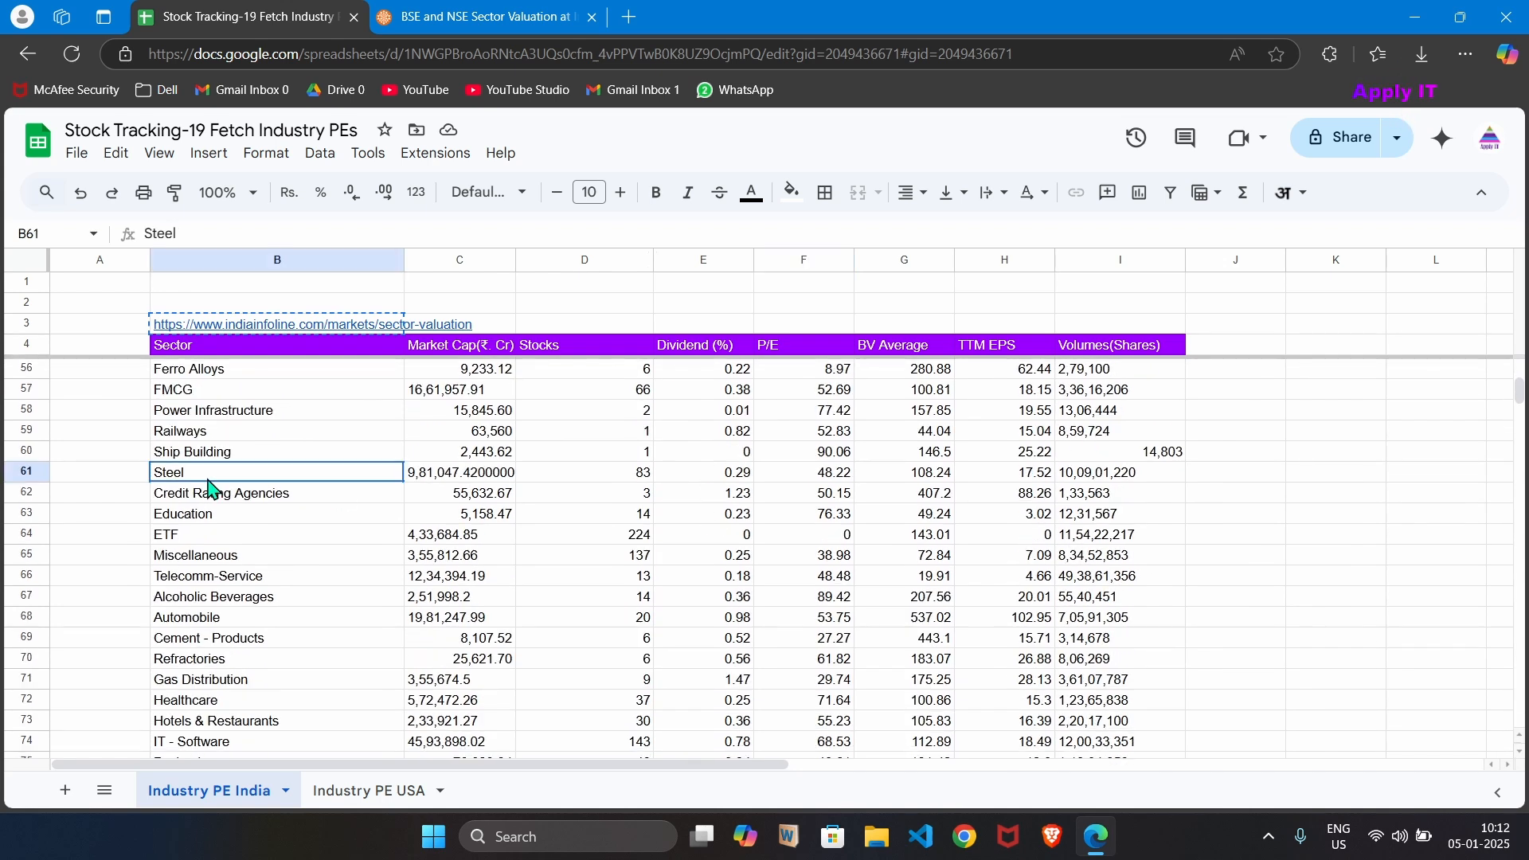
pyautogui.click(817, 481)
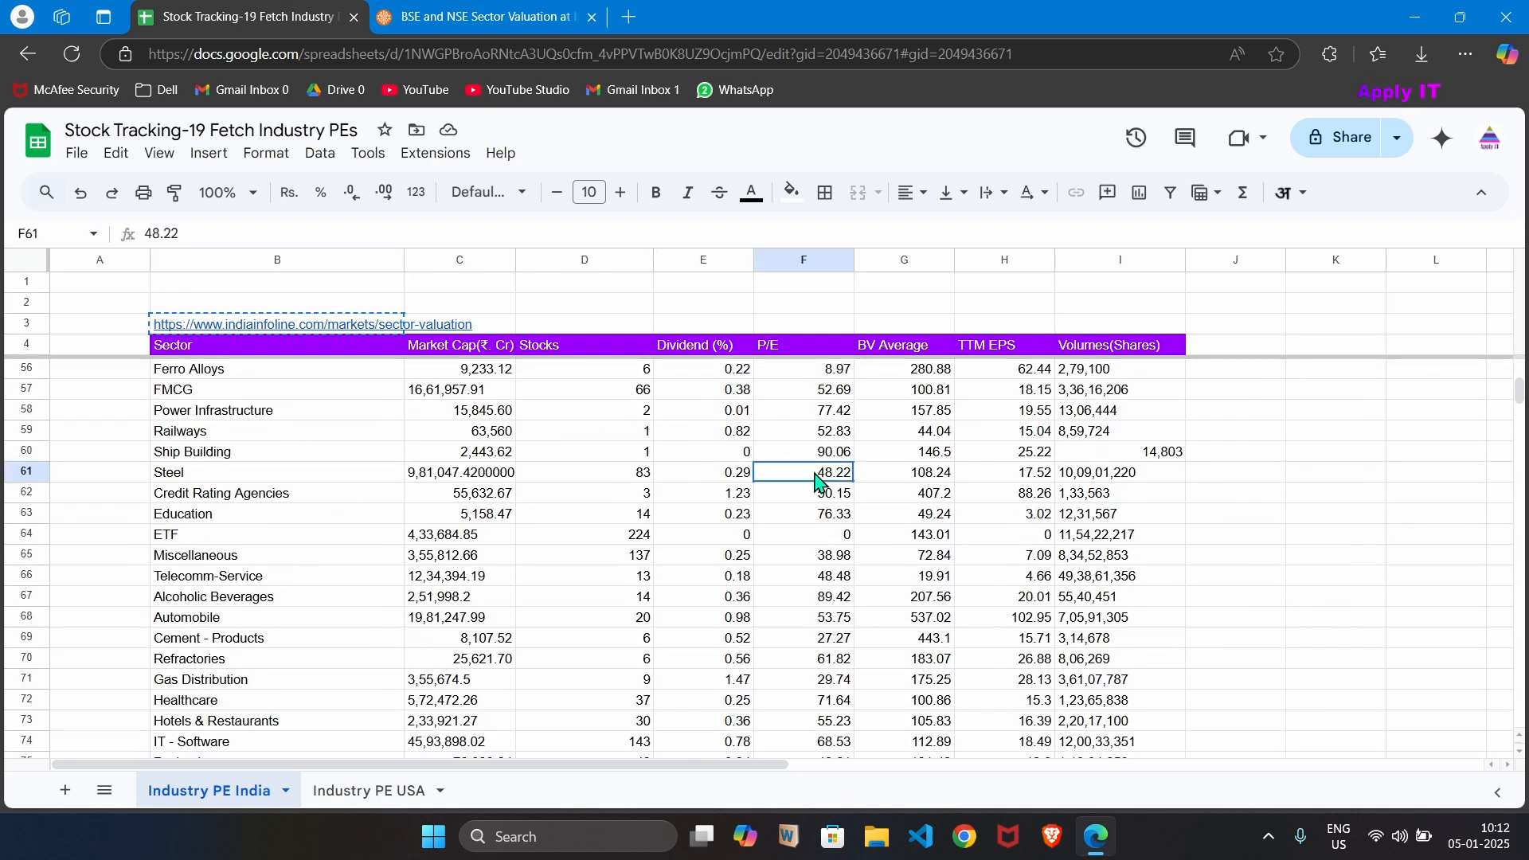
pyautogui.scroll(-7, 674, 562)
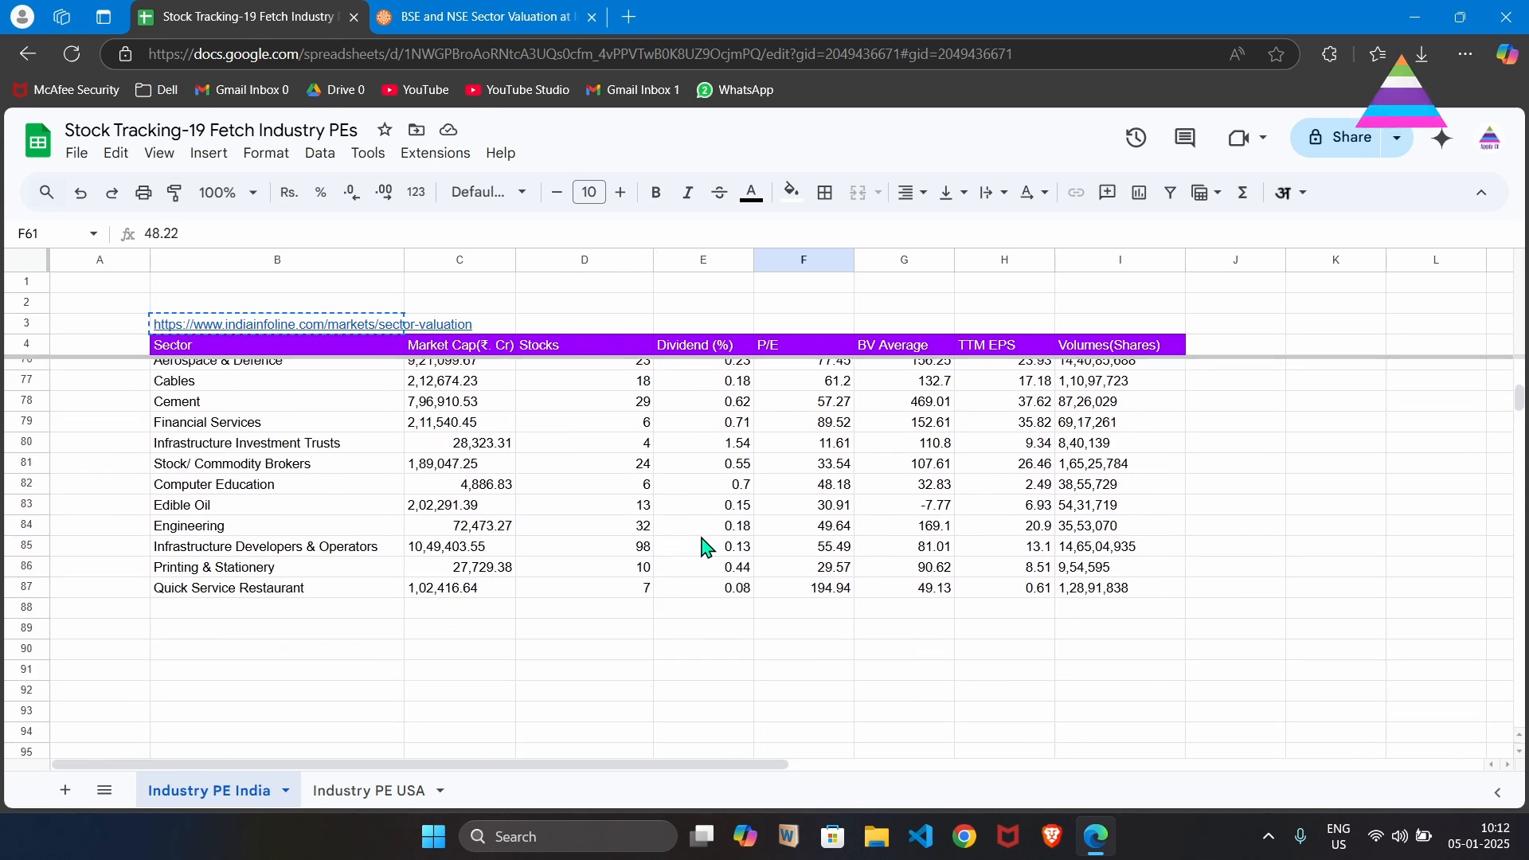
pyautogui.scroll(15, 705, 548)
pyautogui.scroll(8, 705, 549)
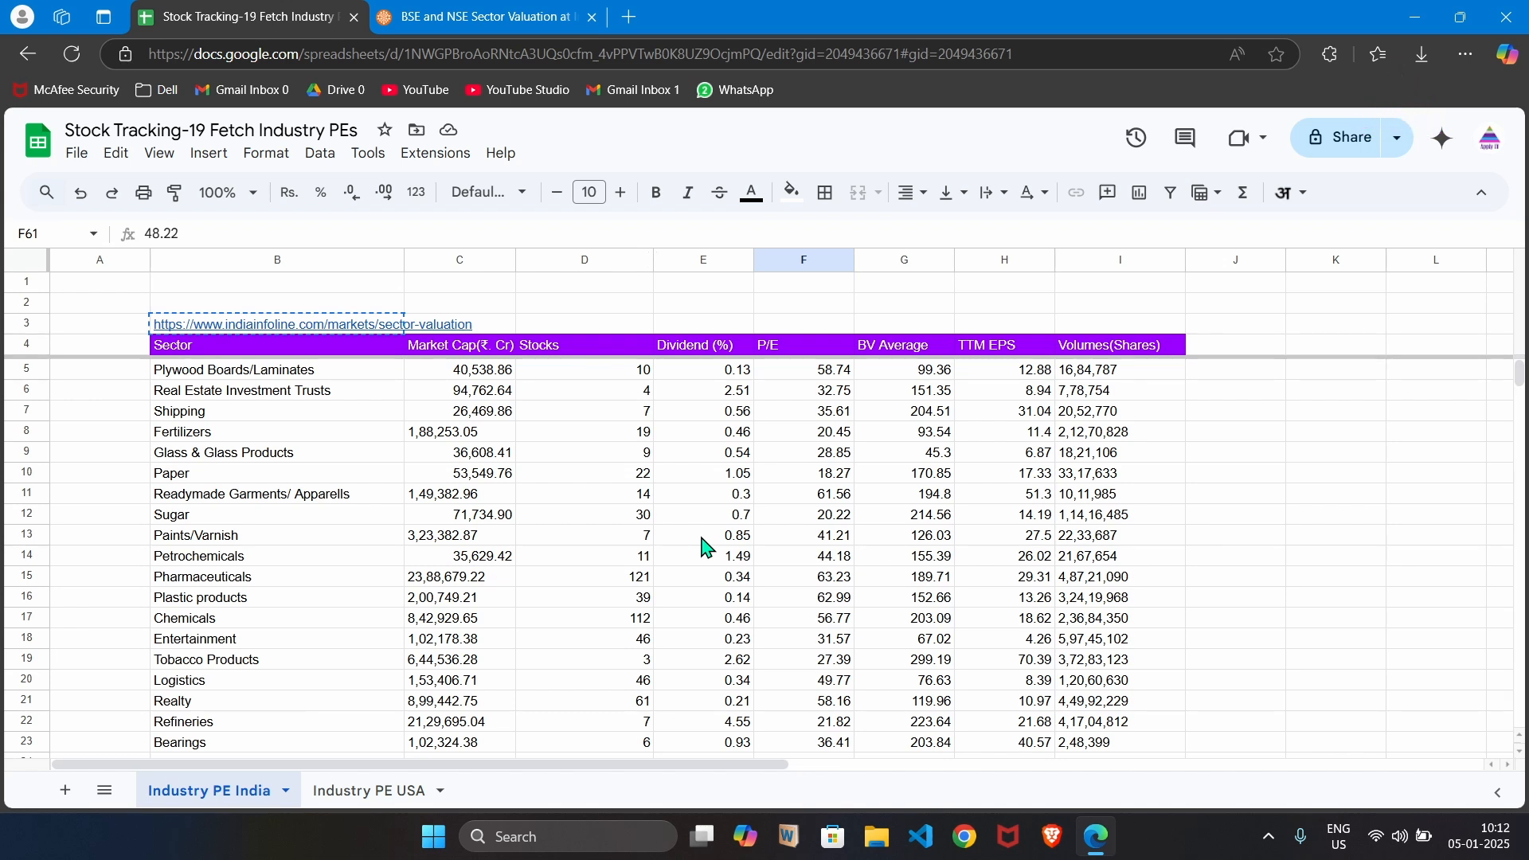
# - Copy the source URL in cell B3 of the Industry PE USA sheet and open it in a new browser tab
pyautogui.click(415, 797)
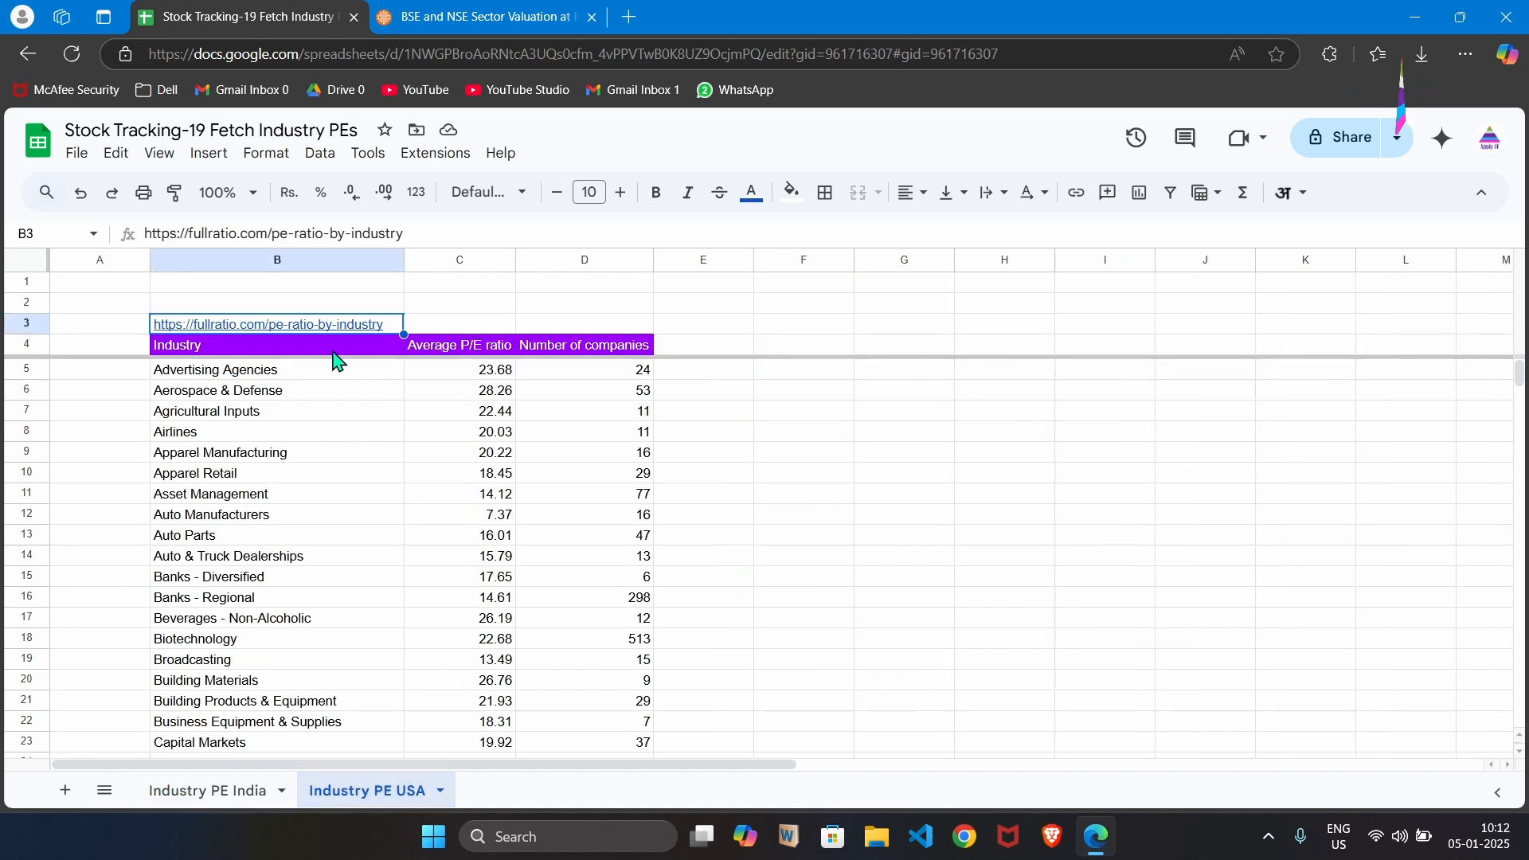
pyautogui.moveTo(330, 334)
pyautogui.hotkey('ctrl', 'c')
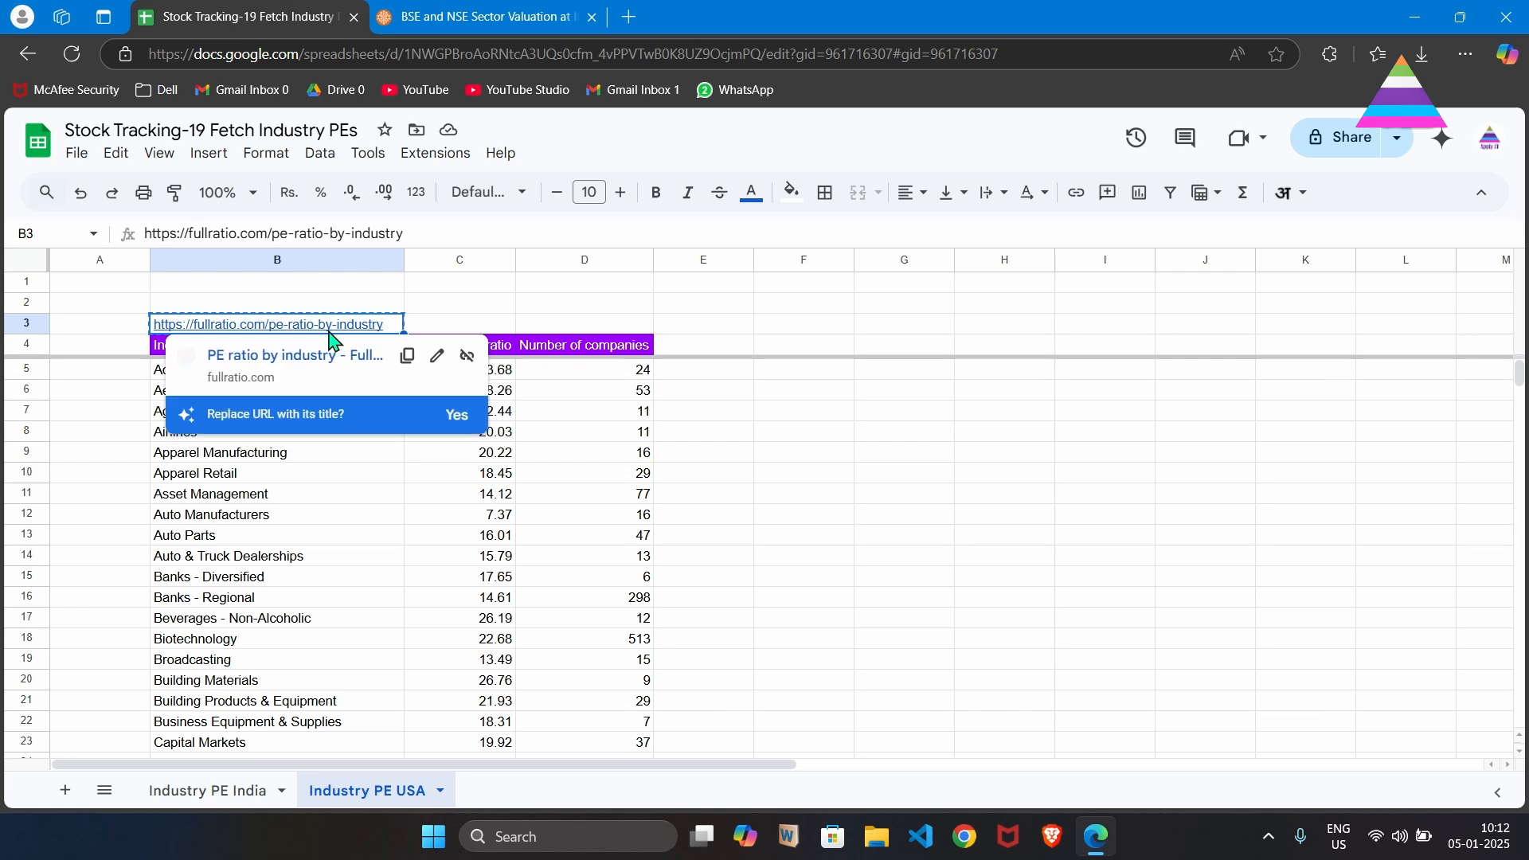
pyautogui.click(629, 16)
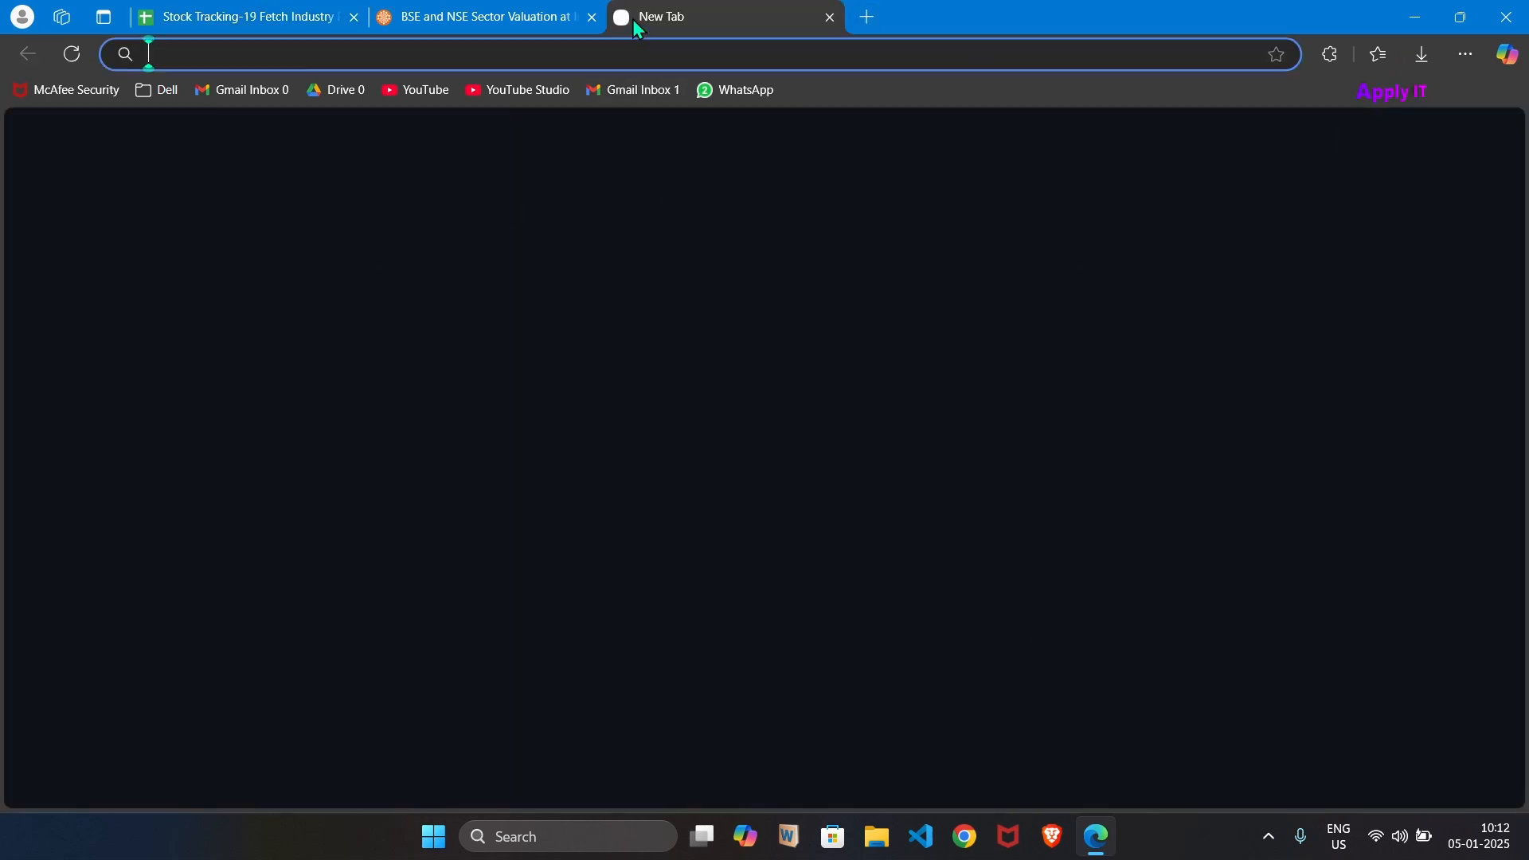
pyautogui.hotkey('ctrl', 'v')
pyautogui.press('Return')
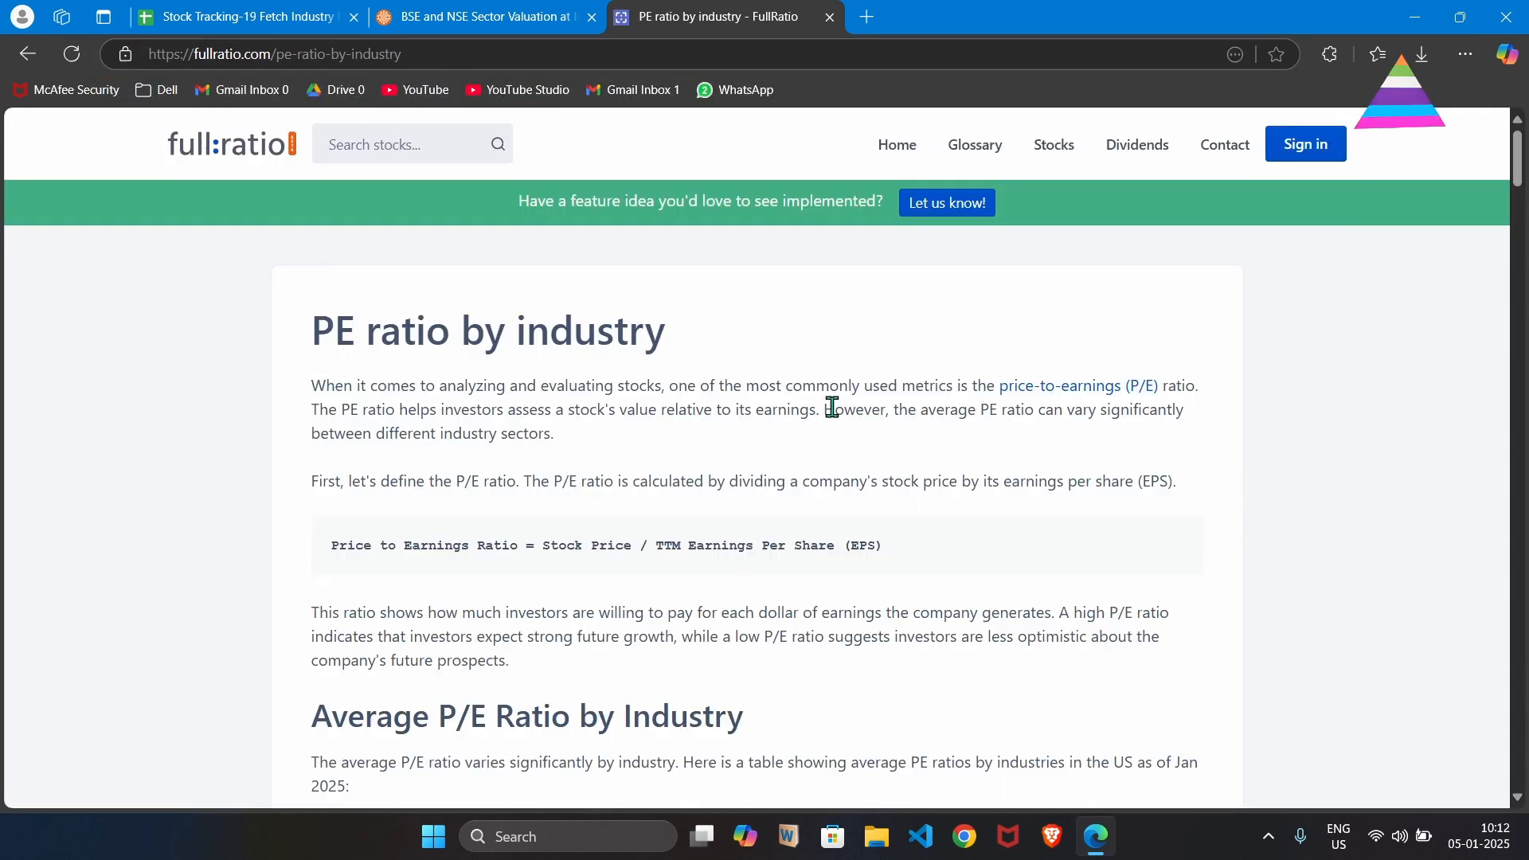
# - Find the Average P/E Ratio by Industry section and check which country and date its table covers
pyautogui.scroll(-5, 924, 442)
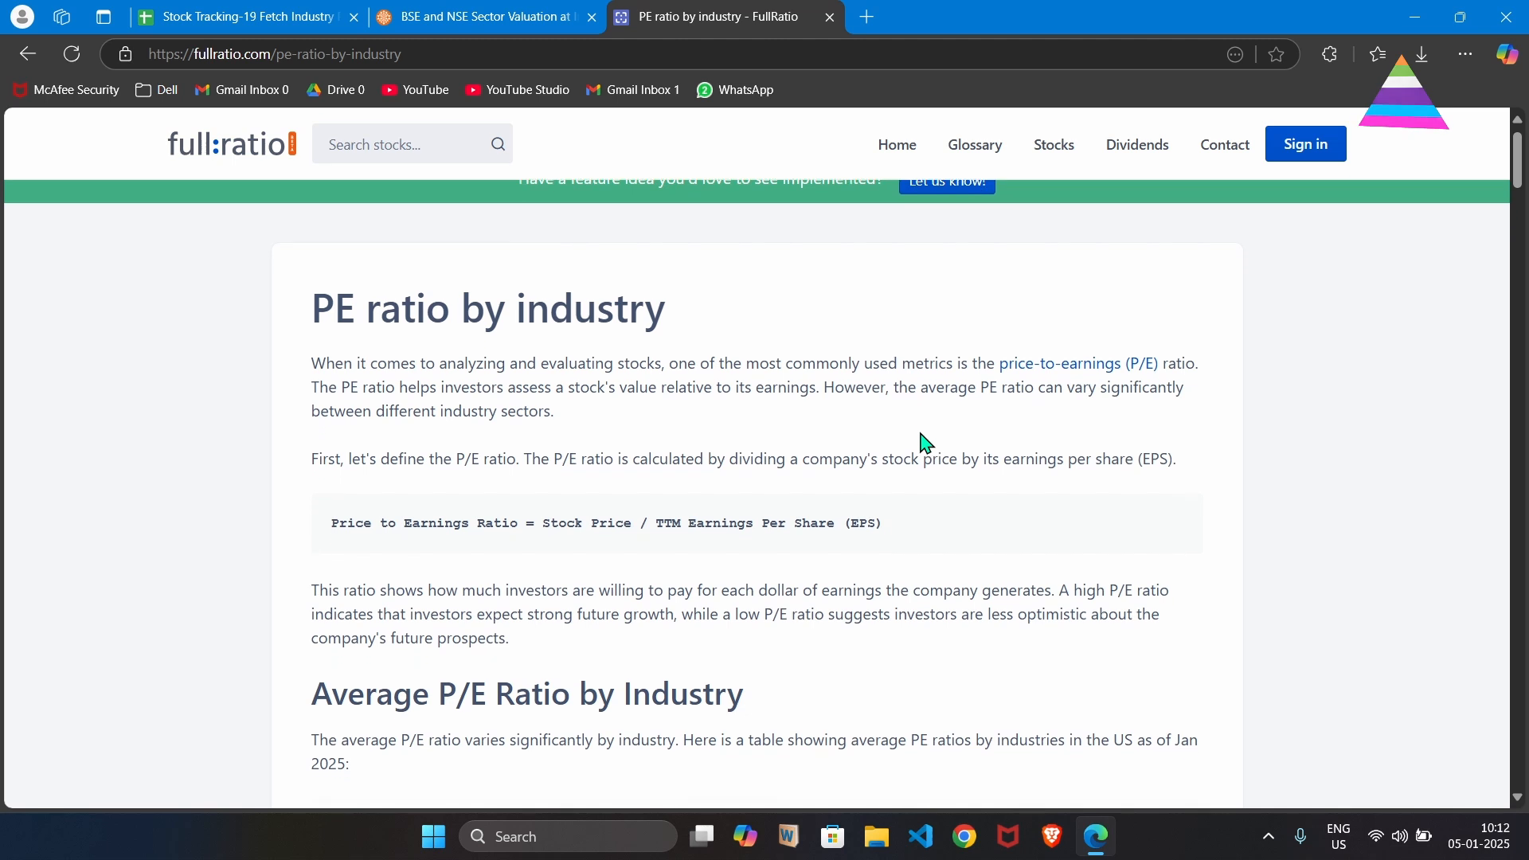
pyautogui.scroll(-1, 924, 442)
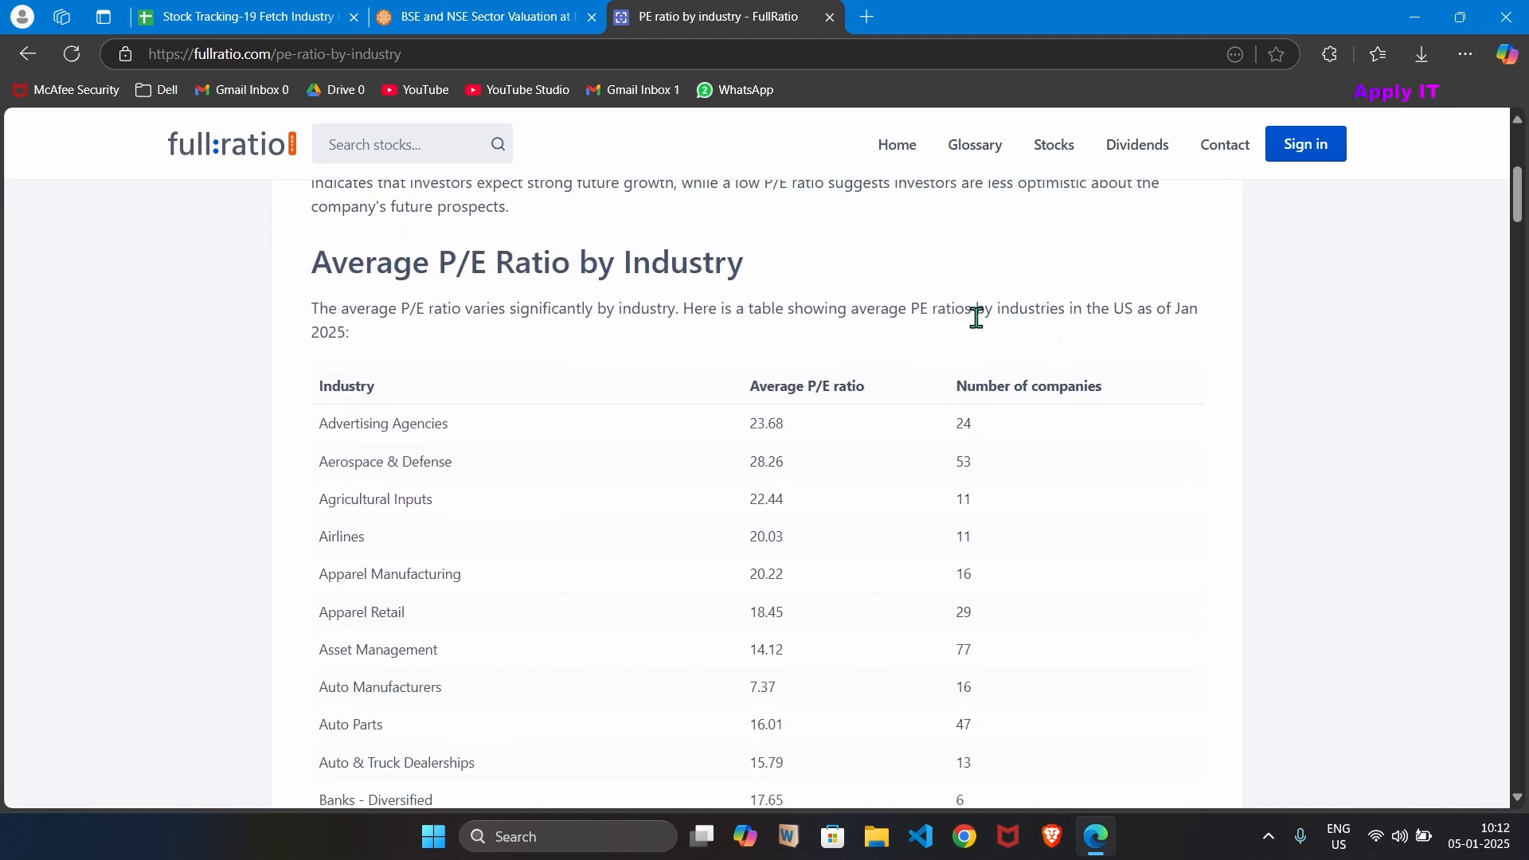
pyautogui.moveTo(1116, 307); pyautogui.dragTo(1135, 315)
pyautogui.click(1180, 320)
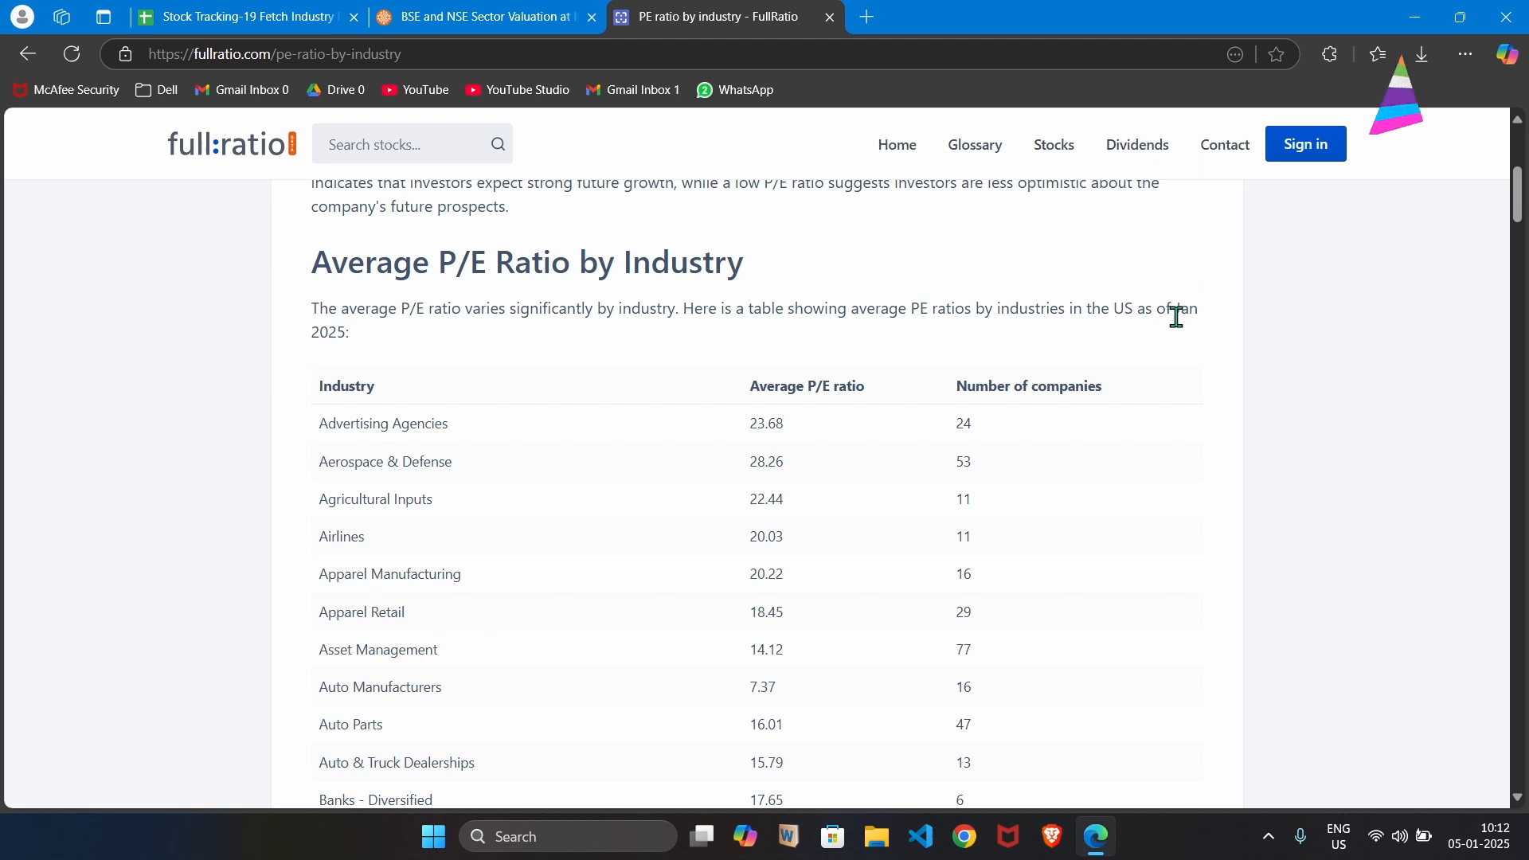
pyautogui.doubleClick(334, 333)
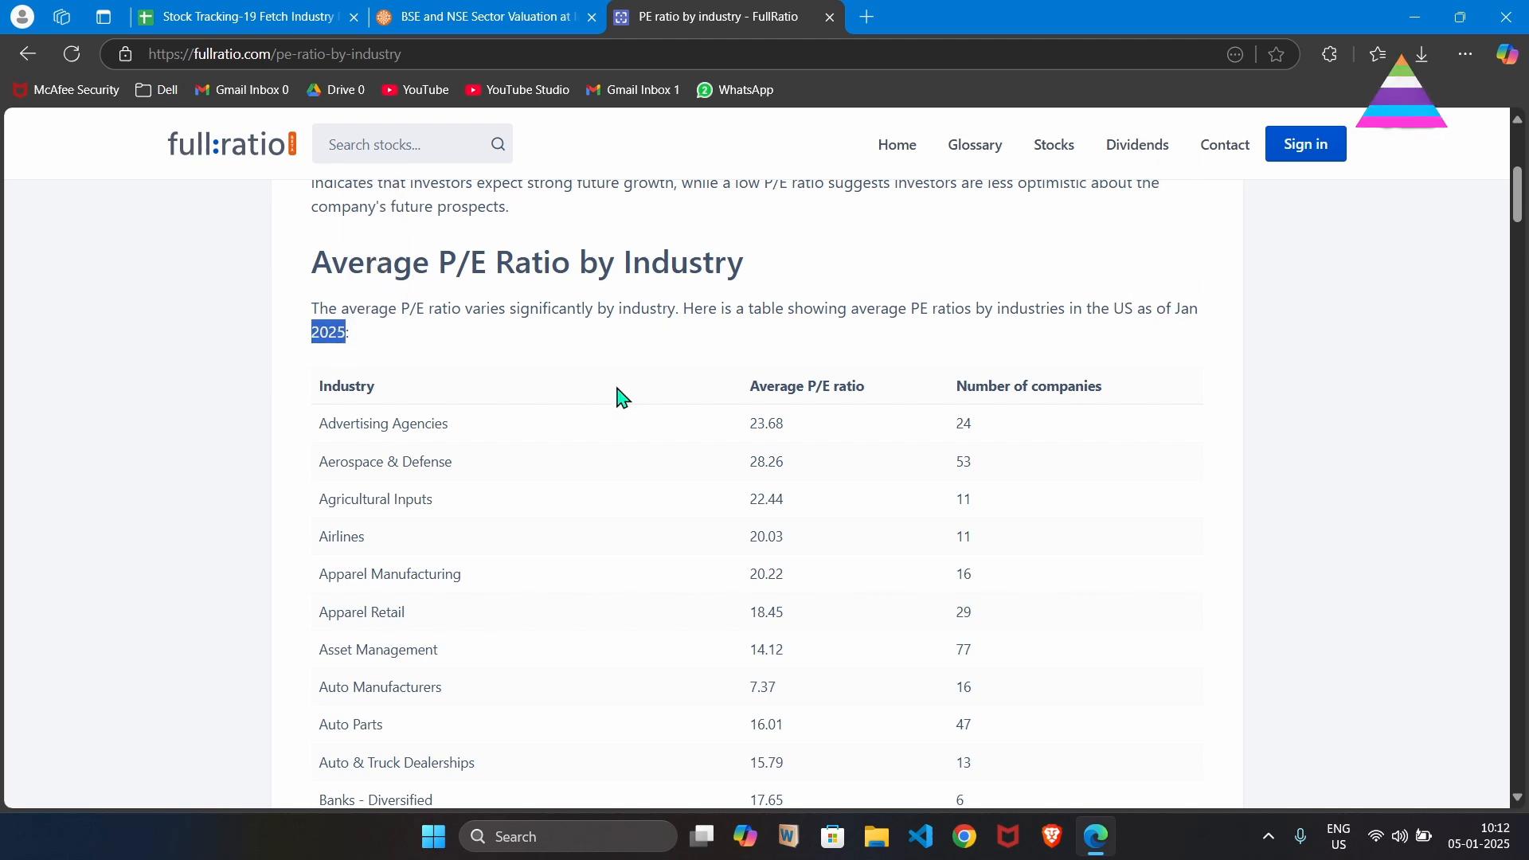
# - Browse the industries and P/E ratios in the web page's table and return to its header row
pyautogui.scroll(-12, 462, 510)
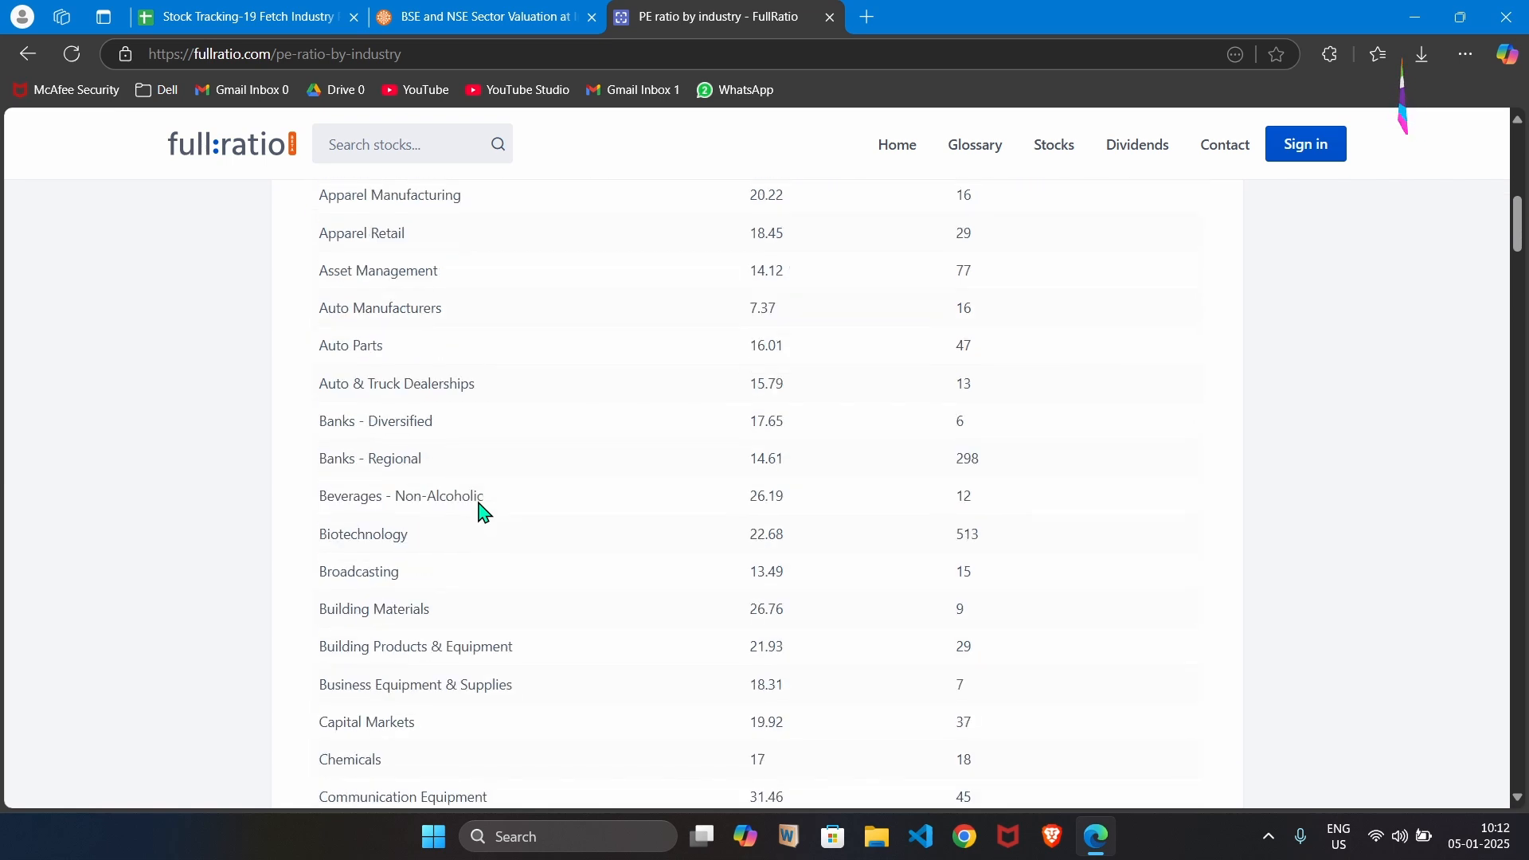
pyautogui.scroll(-15, 484, 513)
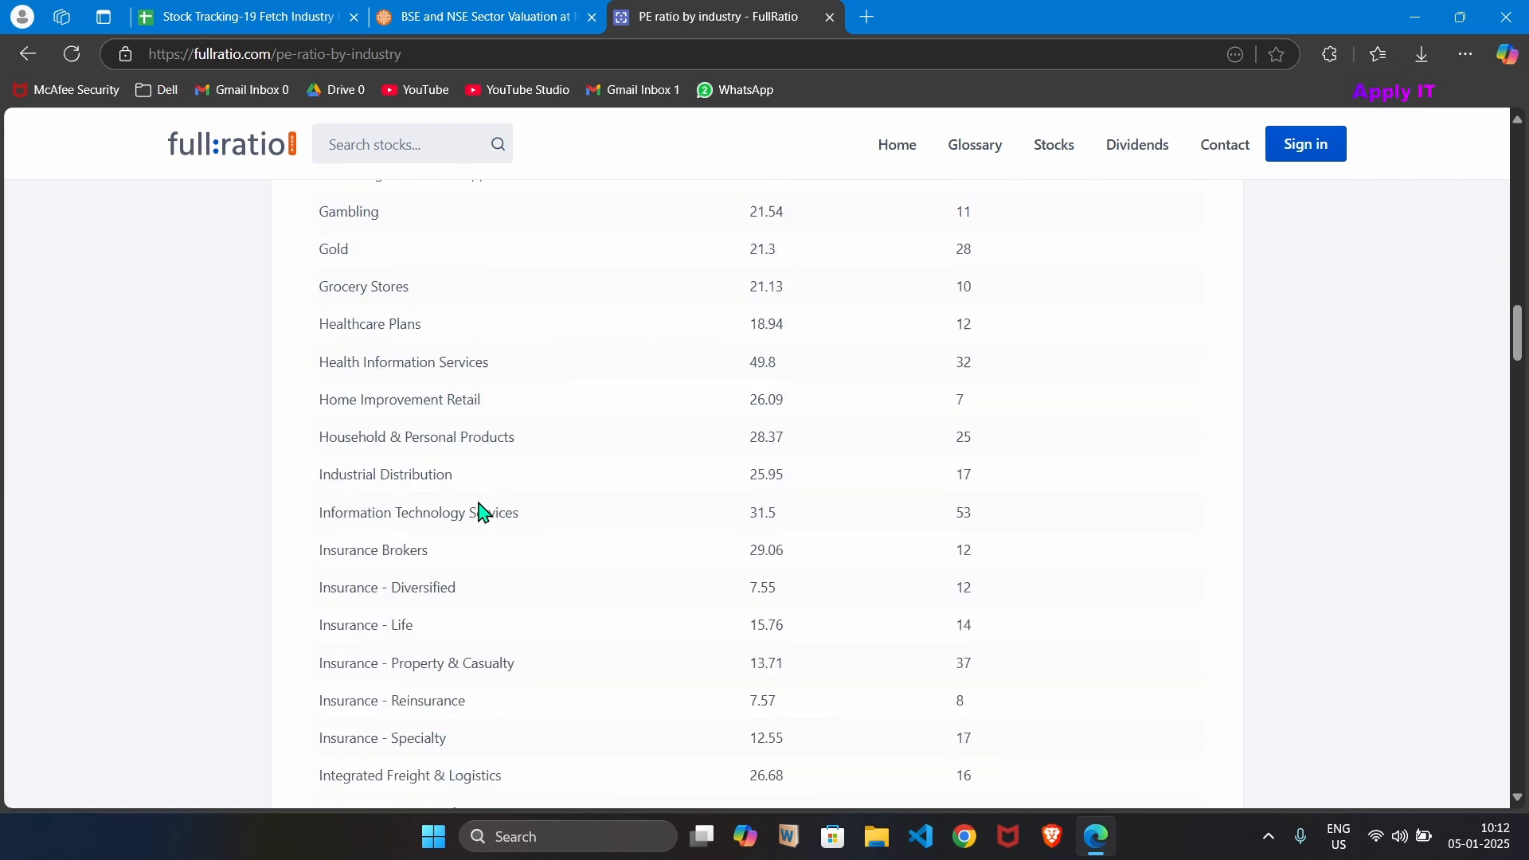
pyautogui.scroll(-20, 483, 512)
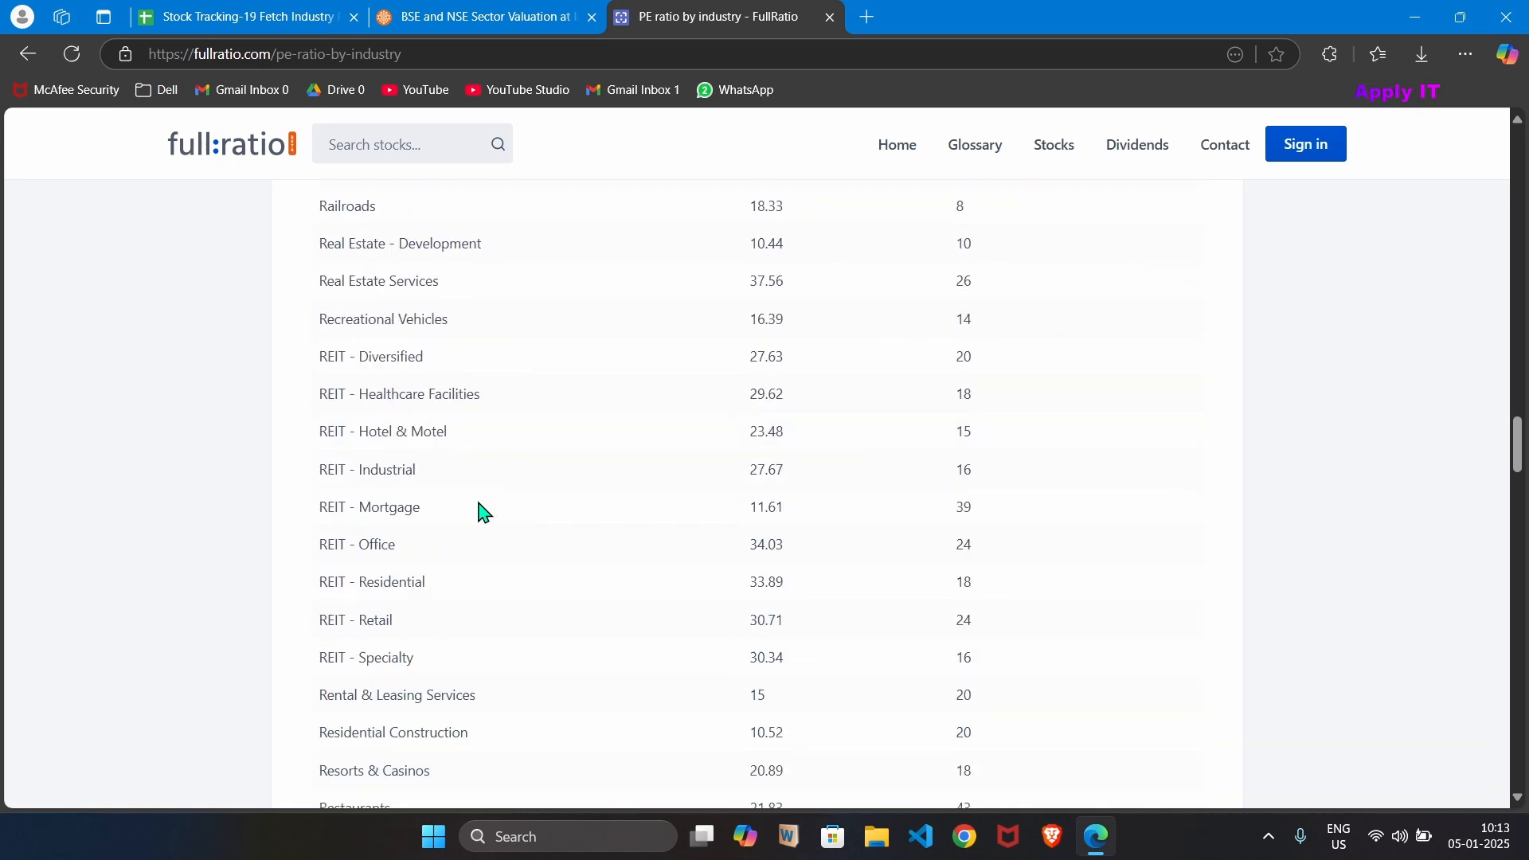
pyautogui.scroll(20, 483, 512)
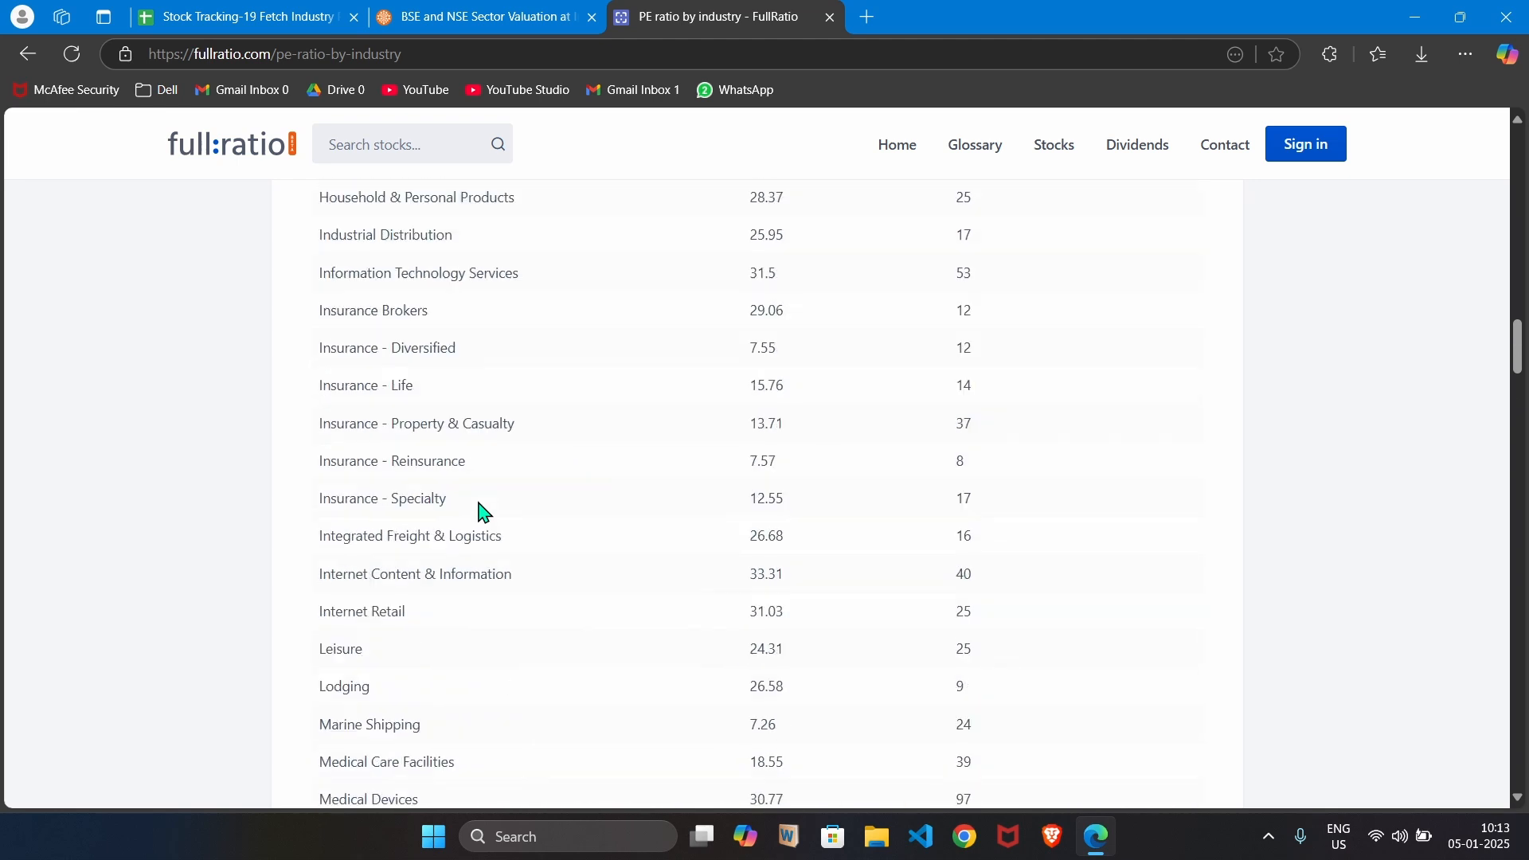
pyautogui.scroll(-3, 482, 513)
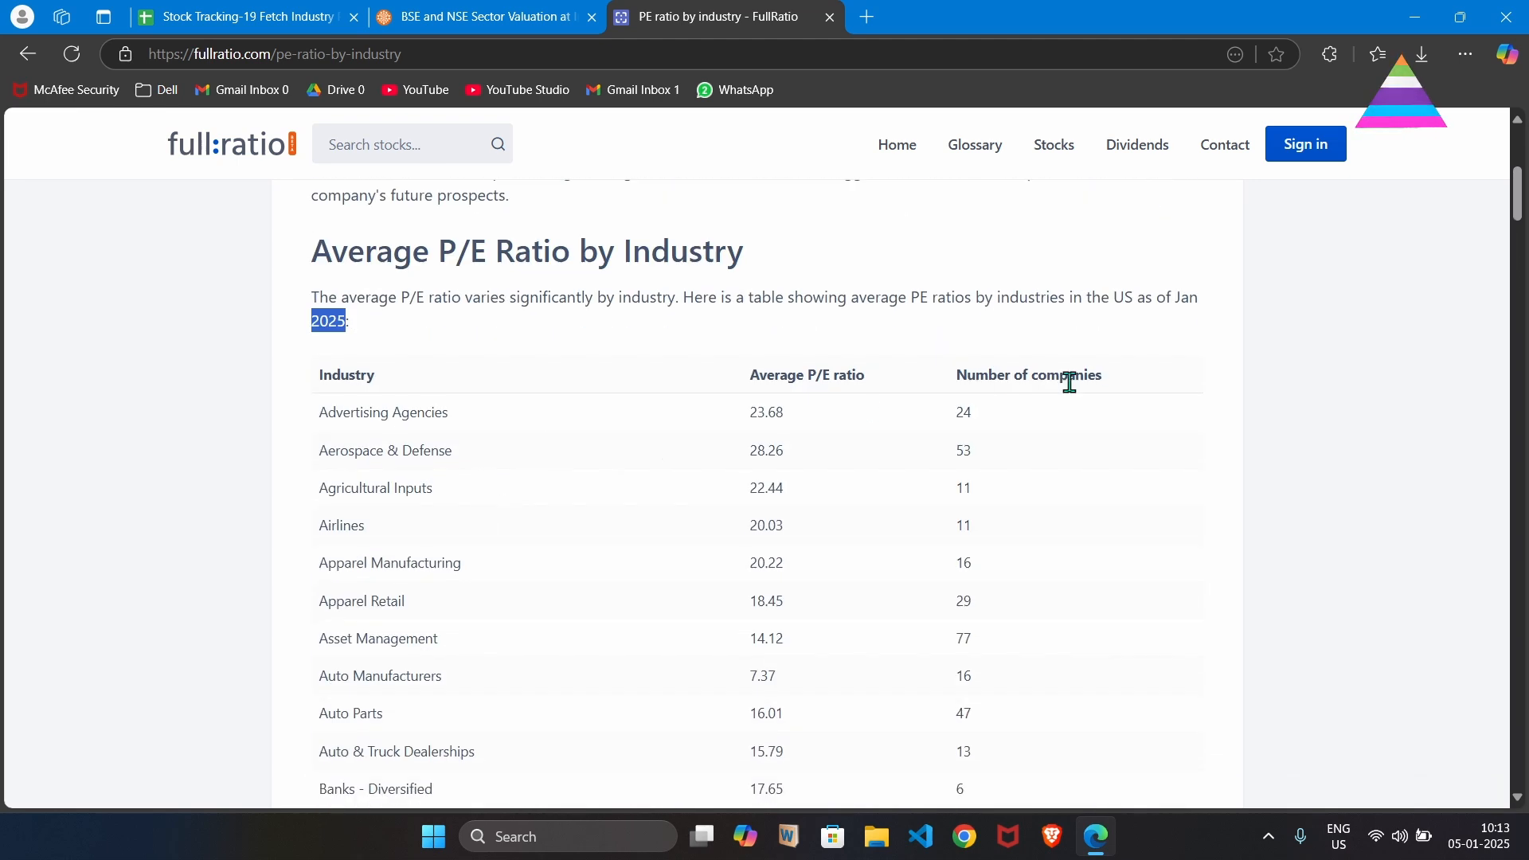
# - Inspect the HTML behind the industry table's header row and select the table's tbody element
pyautogui.rightClick(1141, 377)
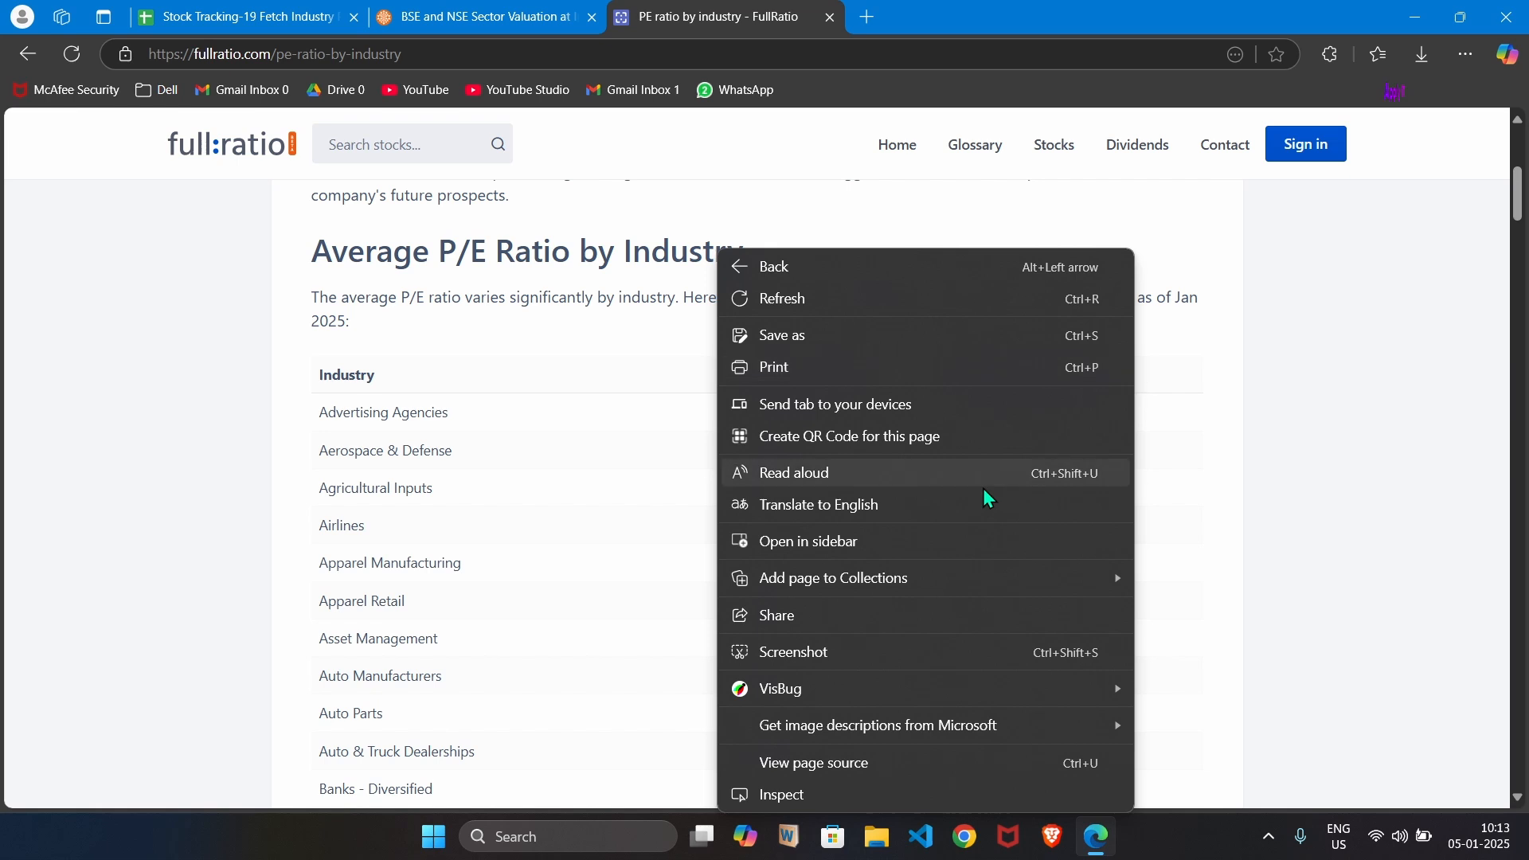
pyautogui.click(785, 797)
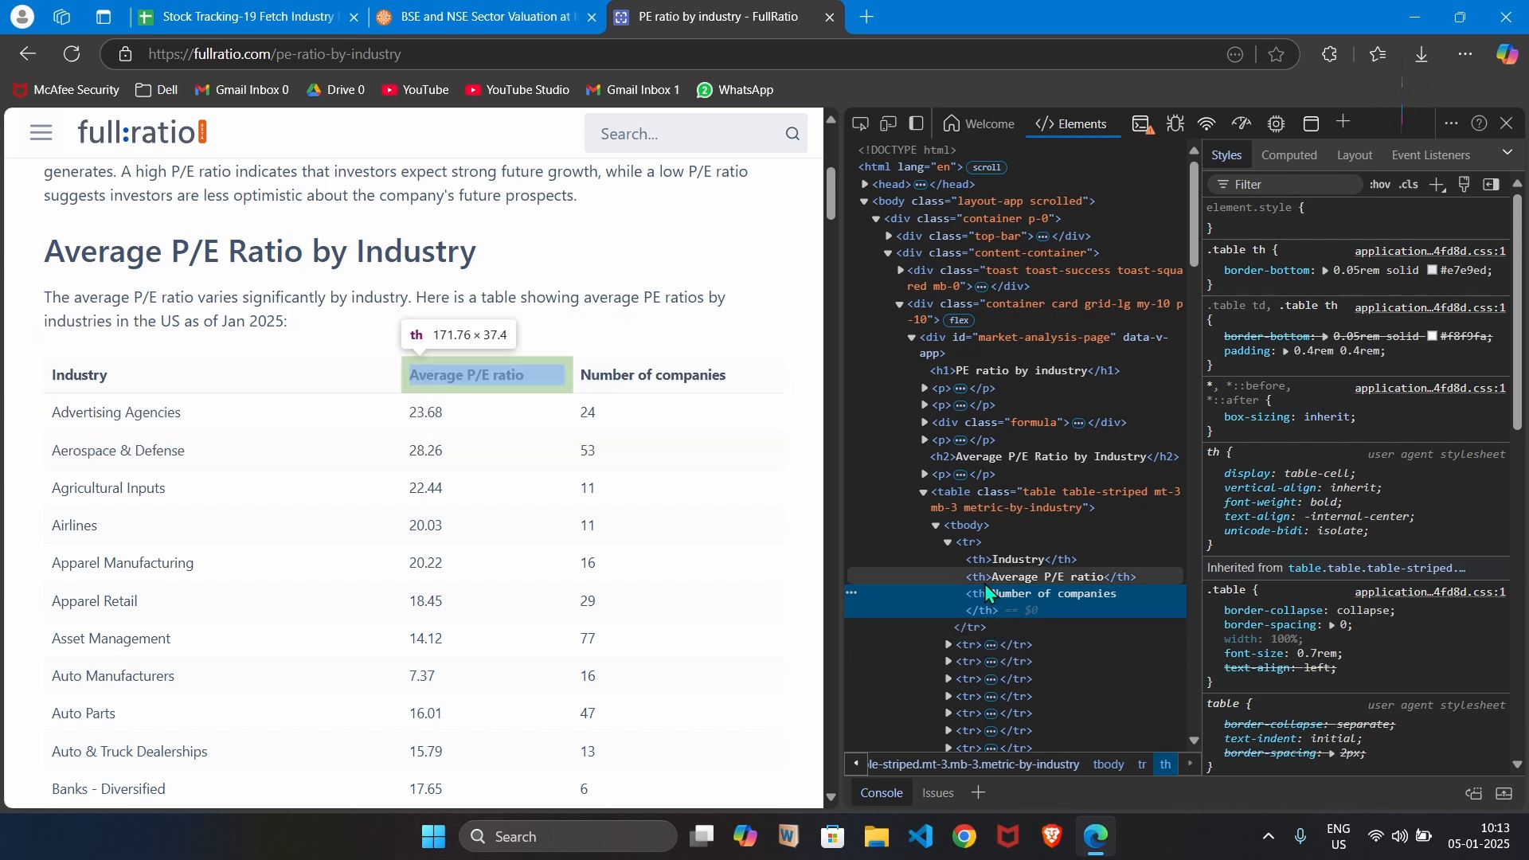
pyautogui.click(972, 526)
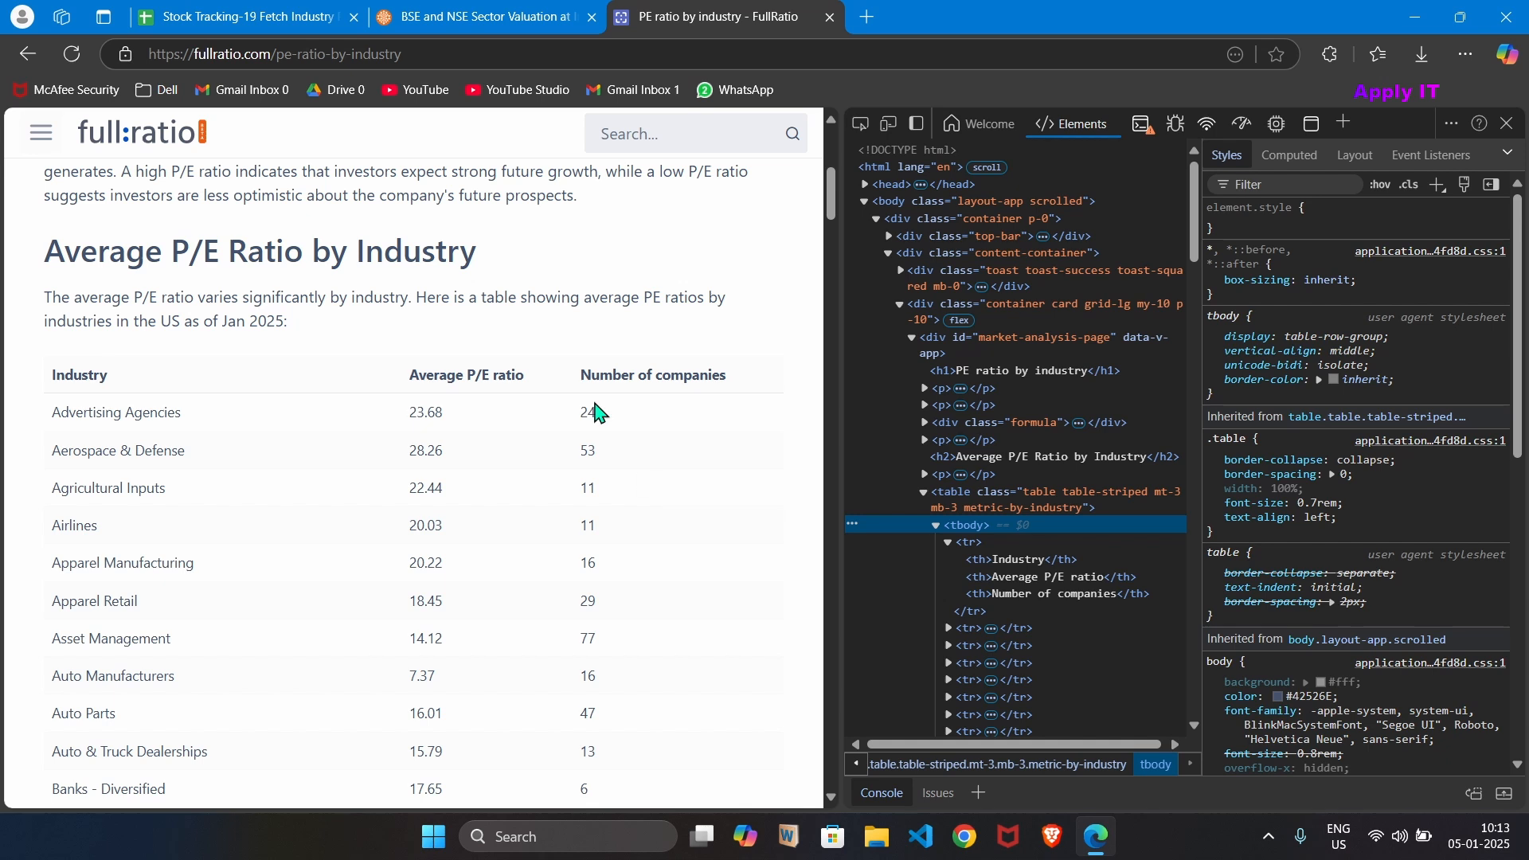
# - Return to the Industry PE USA sheet and open the IMPORTHTML formula in cell B4 for inspection
pyautogui.click(247, 18)
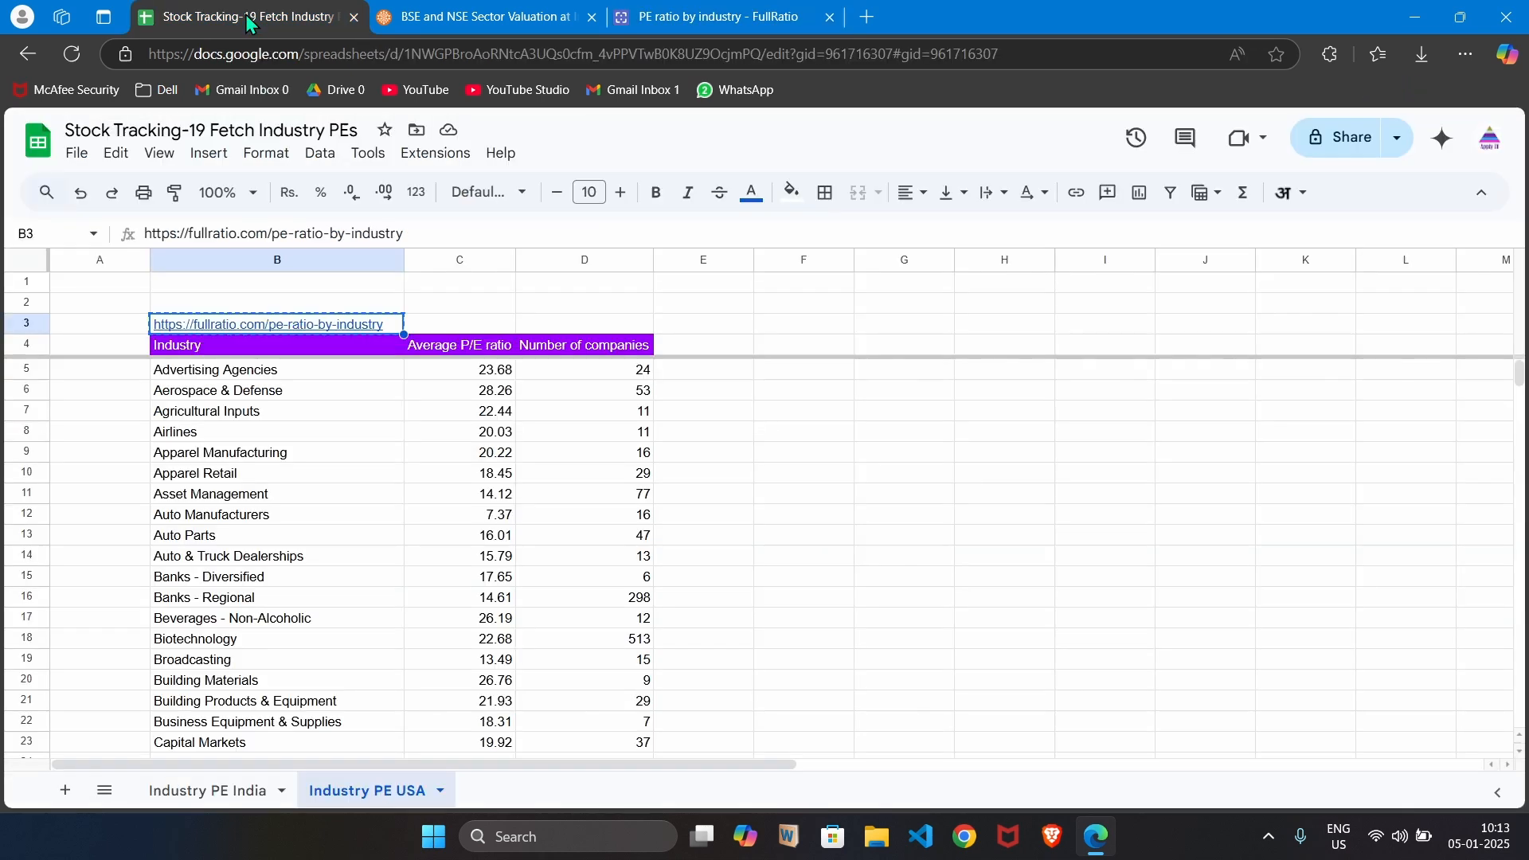
pyautogui.click(201, 351)
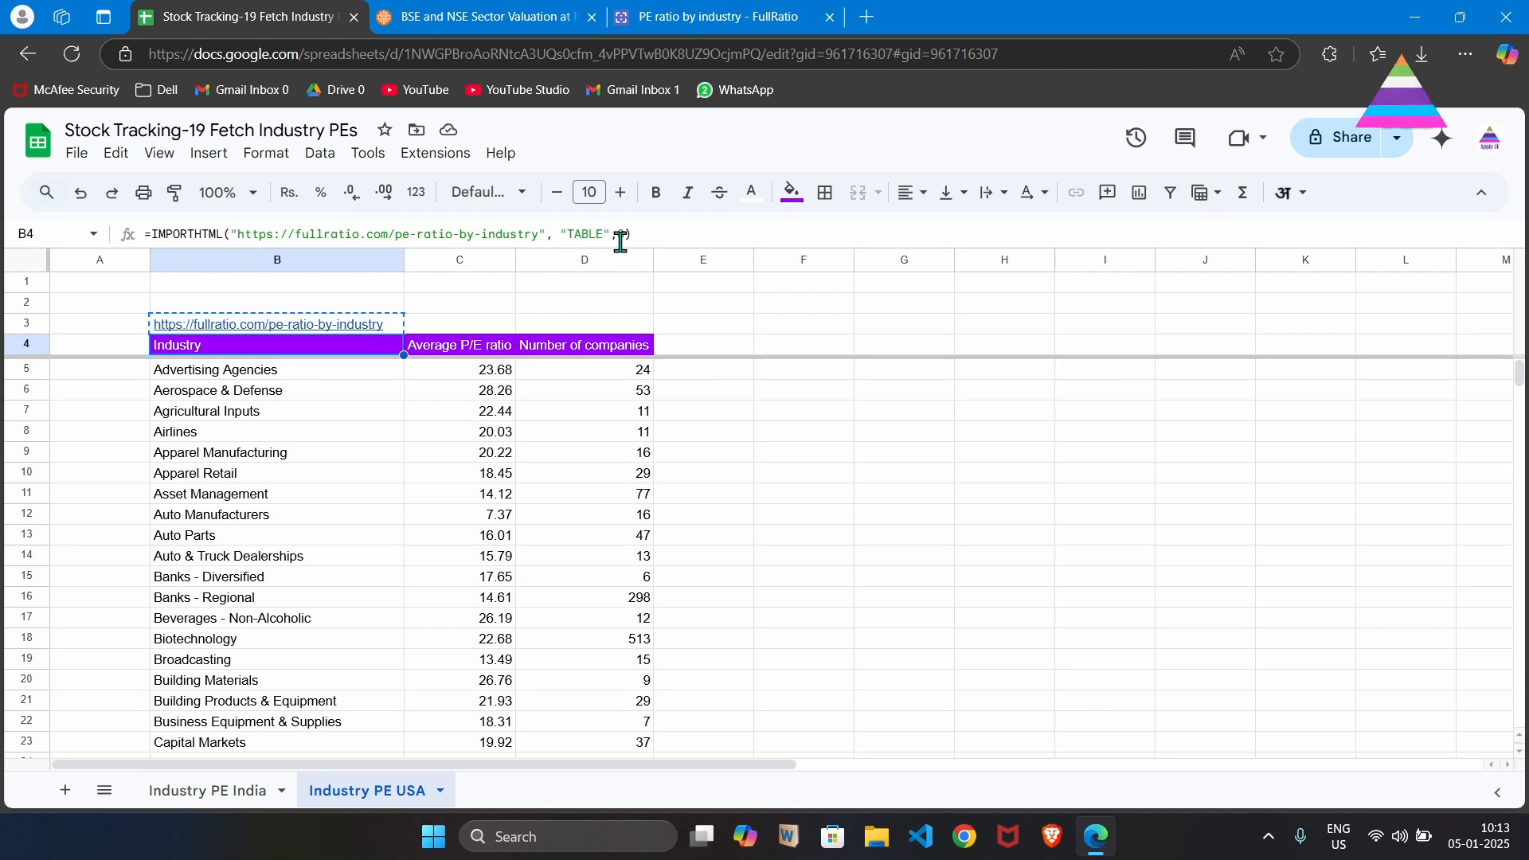
pyautogui.doubleClick(229, 349)
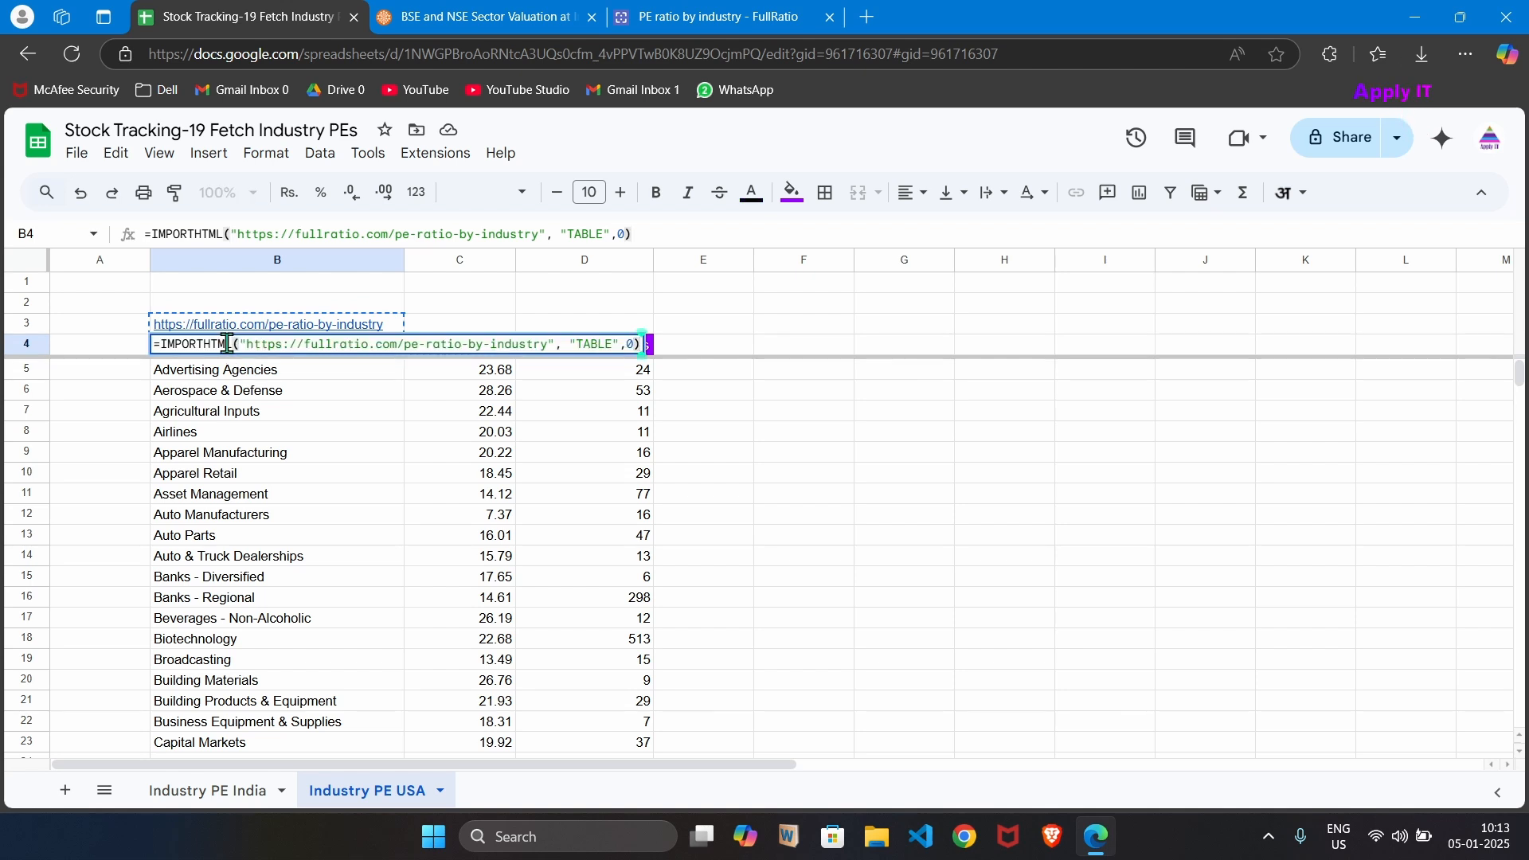